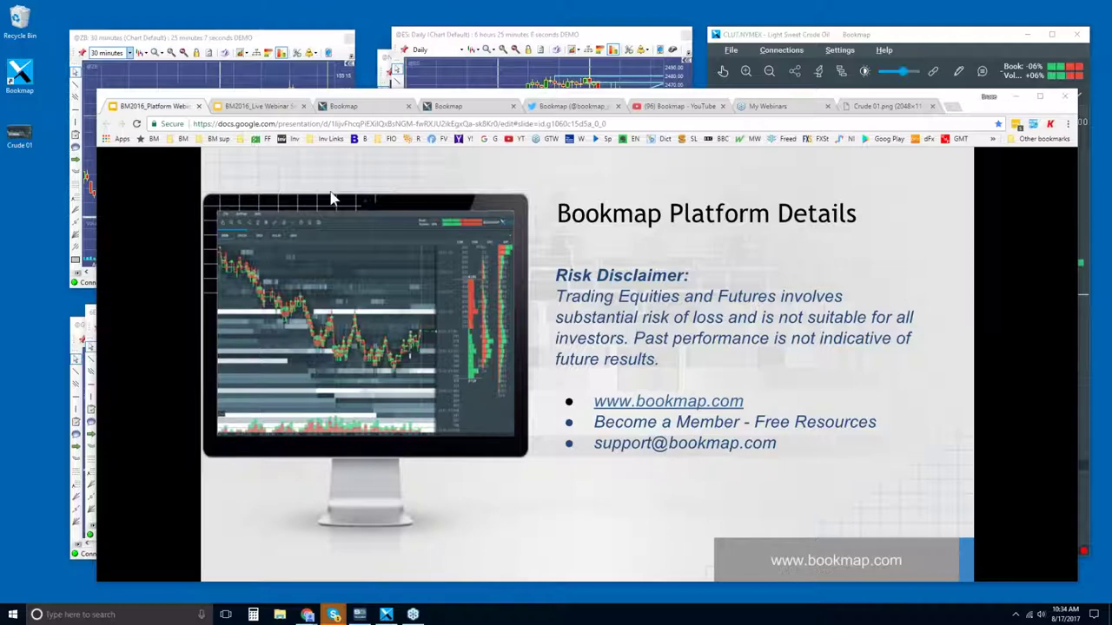
Step: Open the Bookmap website's intro page and go to its Connectivity section with the supported data providers
{"action": "left_click", "coordinate": [348, 106]}
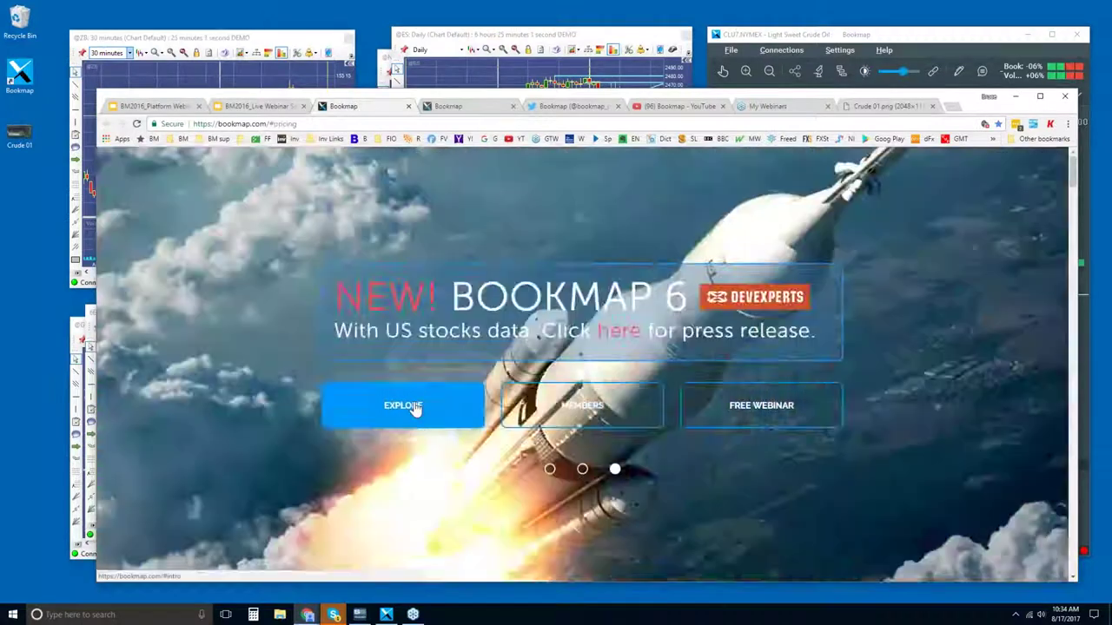
{"action": "left_click", "coordinate": [414, 408]}
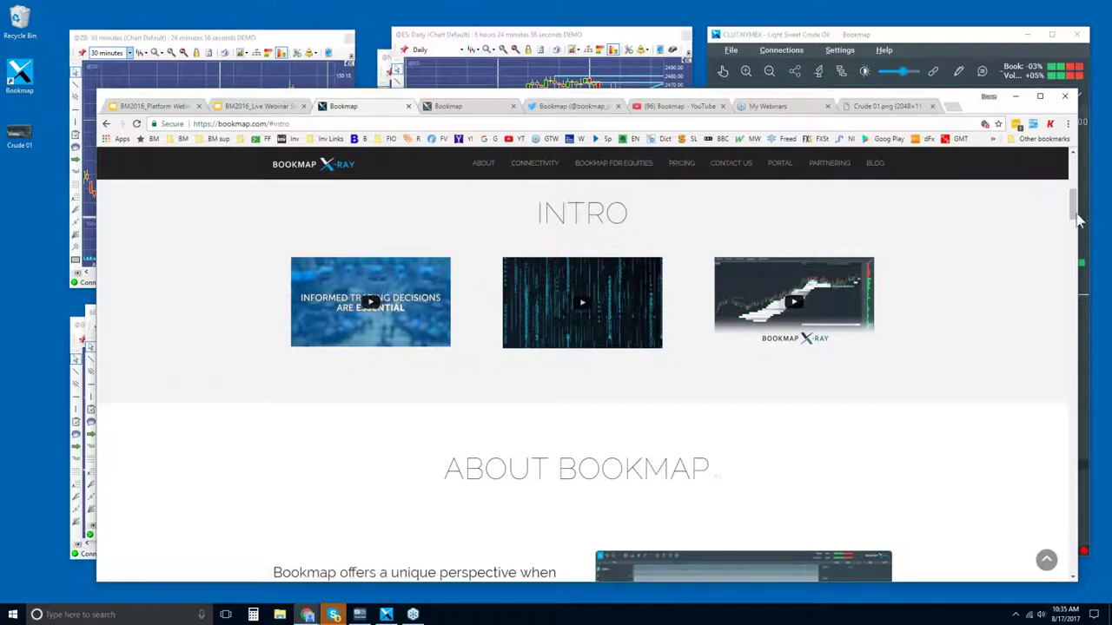
{"action": "left_click_drag", "start_coordinate": [1075, 207], "coordinate": [1072, 424]}
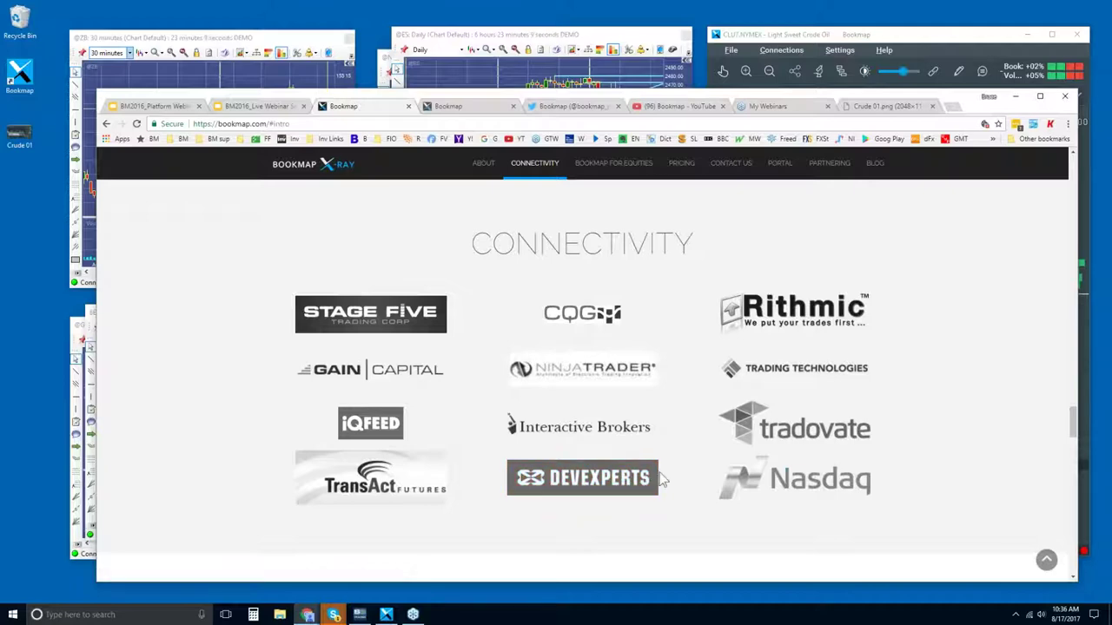
Step: Go to the Pricing section and bring the complete feature lists of all four plans into view
{"action": "scroll", "coordinate": [636, 415], "scroll_direction": "down", "scroll_amount": 1}
{"action": "scroll", "coordinate": [636, 415], "scroll_direction": "down", "scroll_amount": 3}
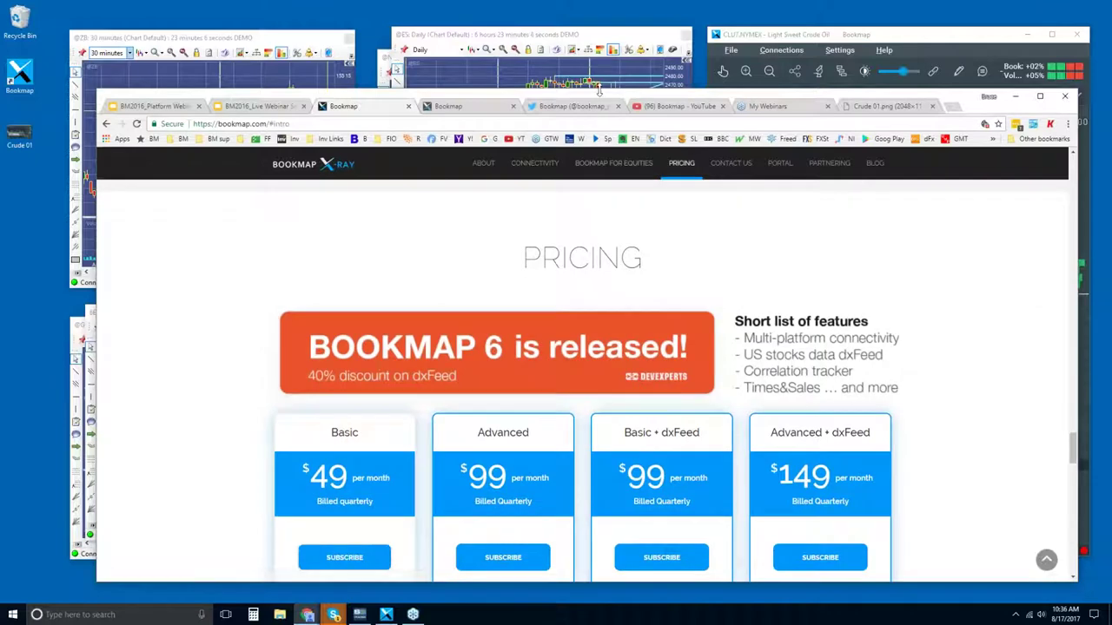
{"action": "left_click_drag", "start_coordinate": [598, 91], "coordinate": [611, 9]}
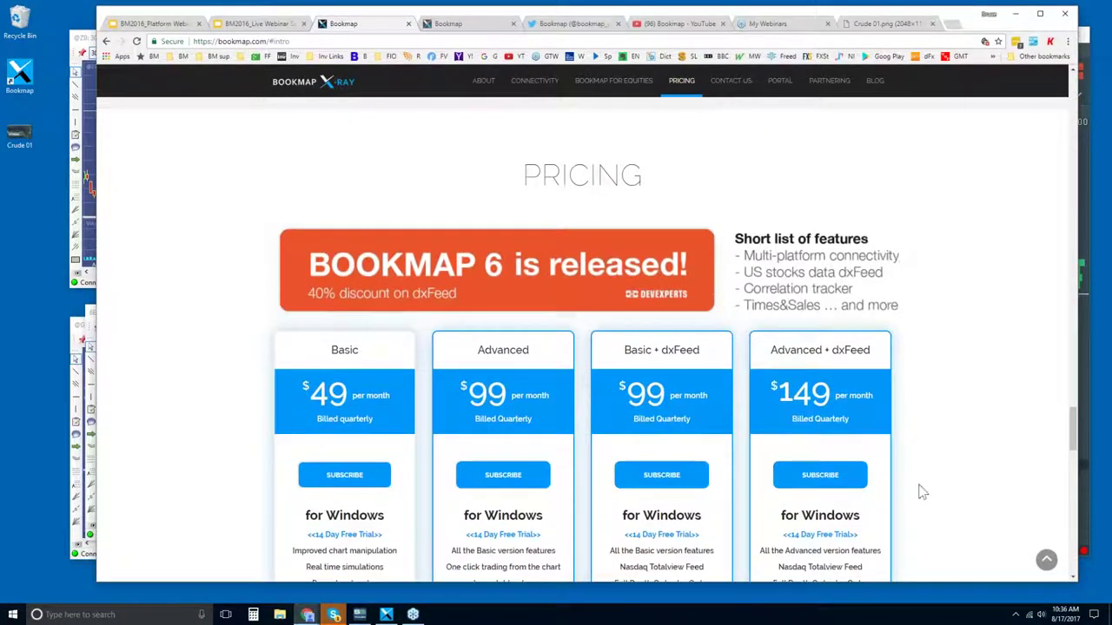
{"action": "scroll", "coordinate": [990, 428], "scroll_direction": "down", "scroll_amount": 1}
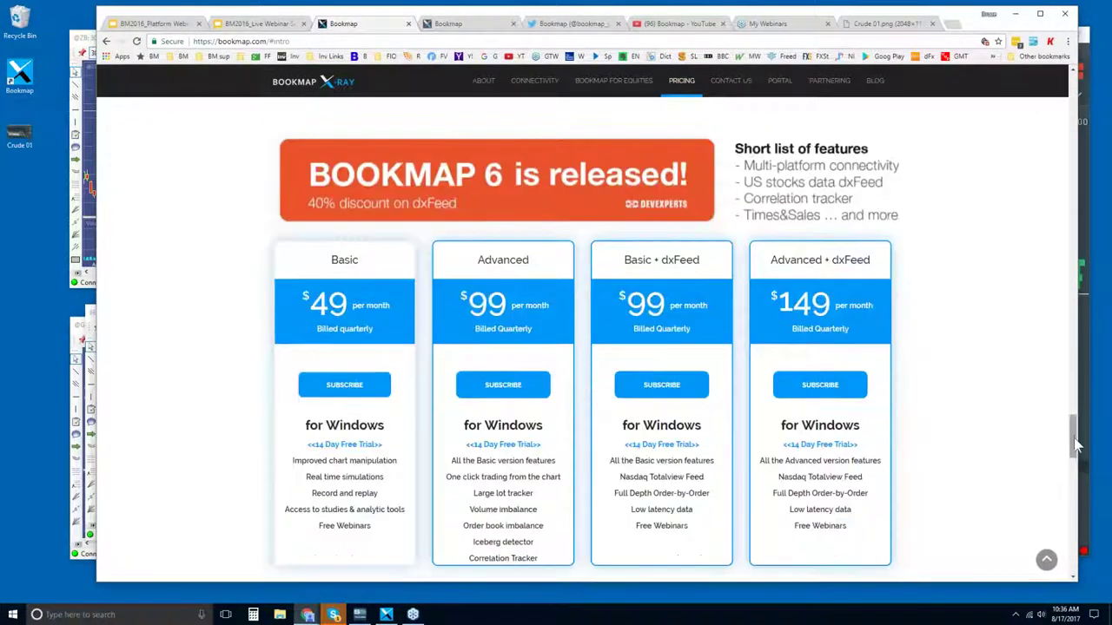
{"action": "left_click_drag", "start_coordinate": [1075, 441], "coordinate": [1075, 445]}
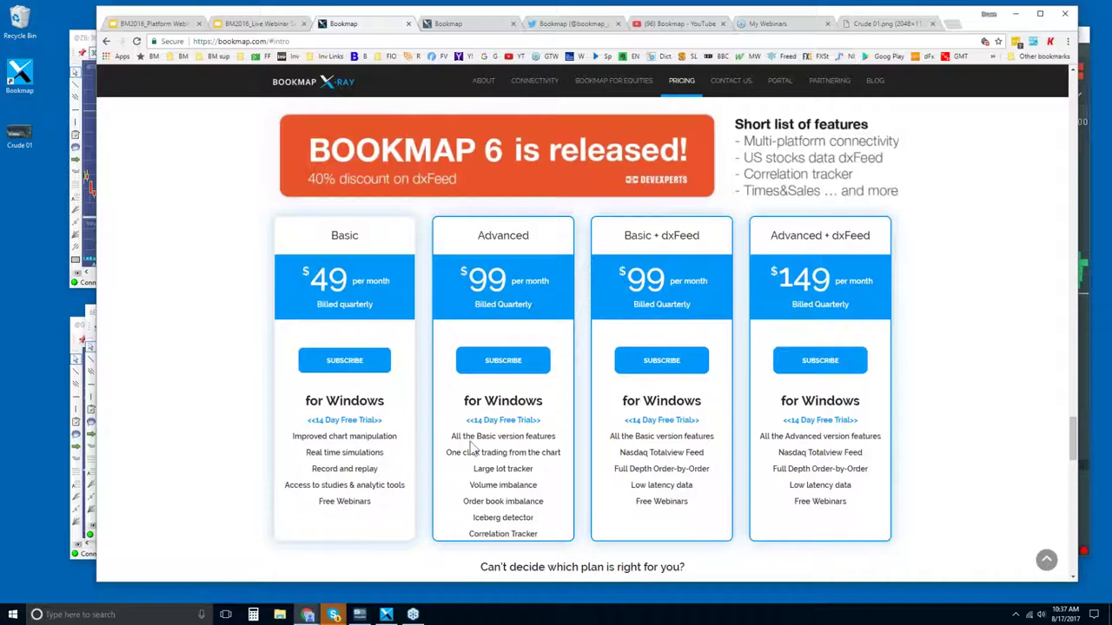
Step: Highlight the Advanced plan's One click trading line, highlight Large lot tracker through Correlation Tracker, and clear the selection
{"action": "left_click_drag", "start_coordinate": [448, 450], "coordinate": [560, 453]}
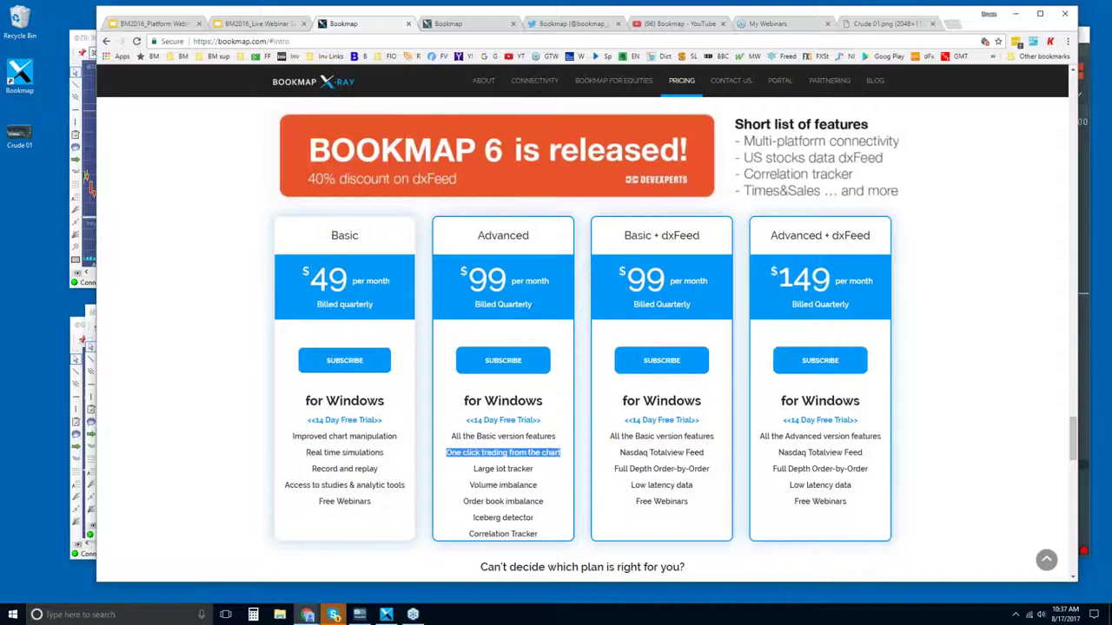
{"action": "left_click_drag", "start_coordinate": [473, 468], "coordinate": [538, 535]}
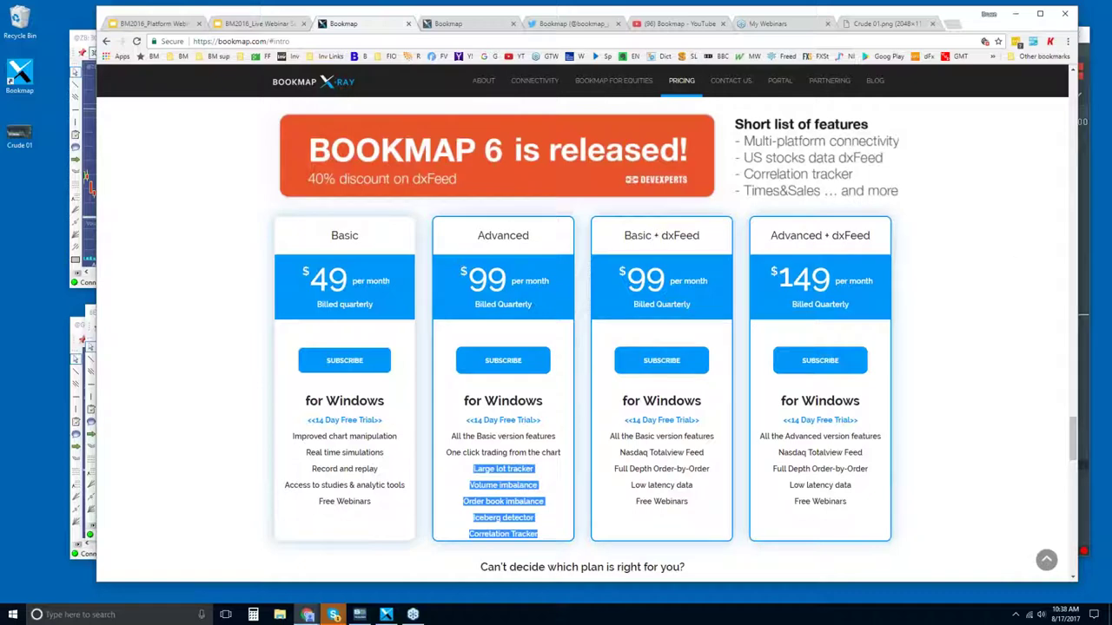
{"action": "left_click", "coordinate": [1094, 261]}
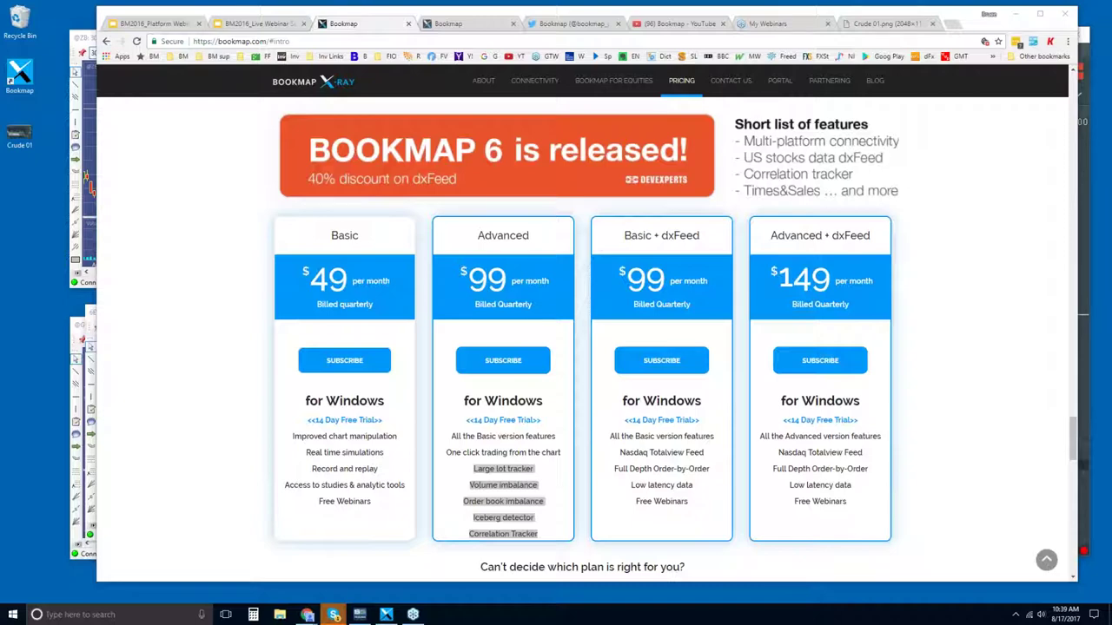
{"action": "left_click", "coordinate": [971, 231]}
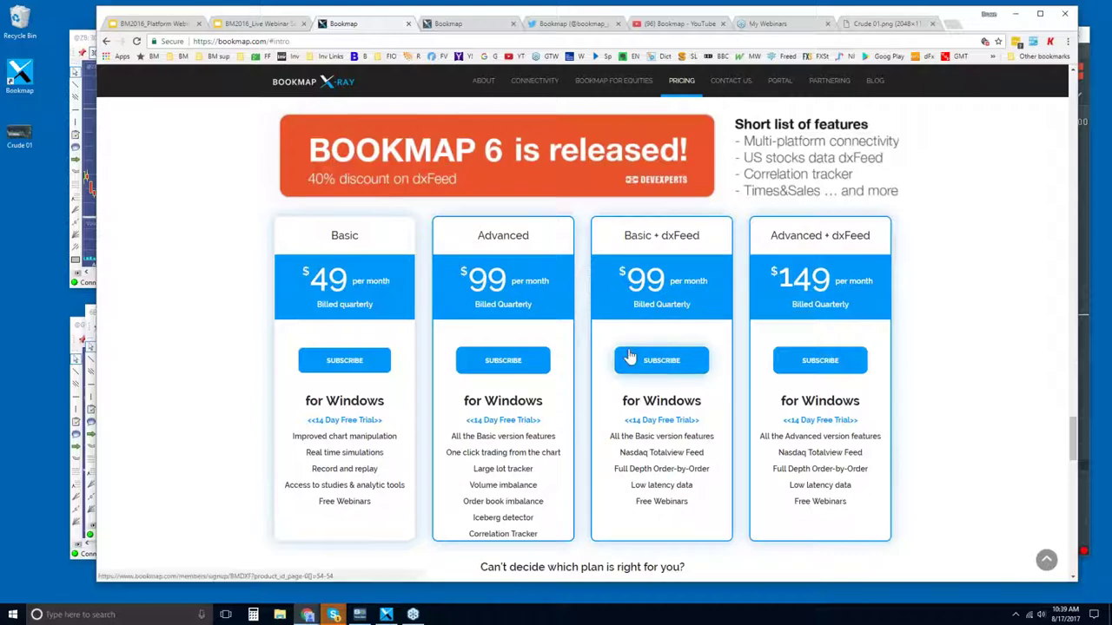
Step: Look over Bookmap's Twitter profile and the featured video and webinar sections of its YouTube channel
{"action": "left_click", "coordinate": [575, 24]}
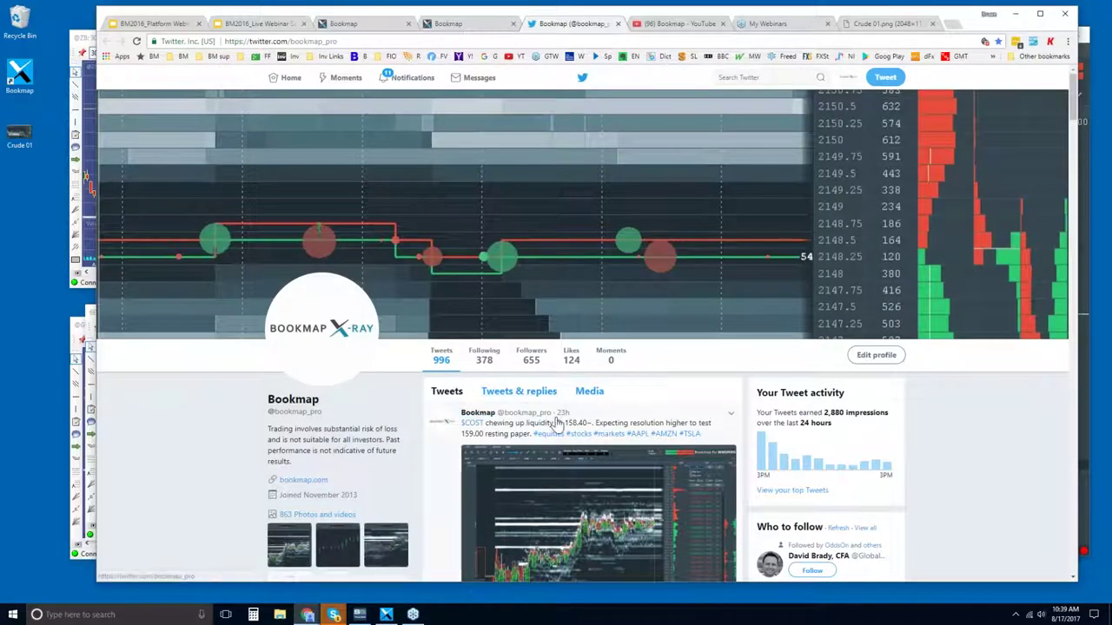
{"action": "left_click", "coordinate": [677, 26]}
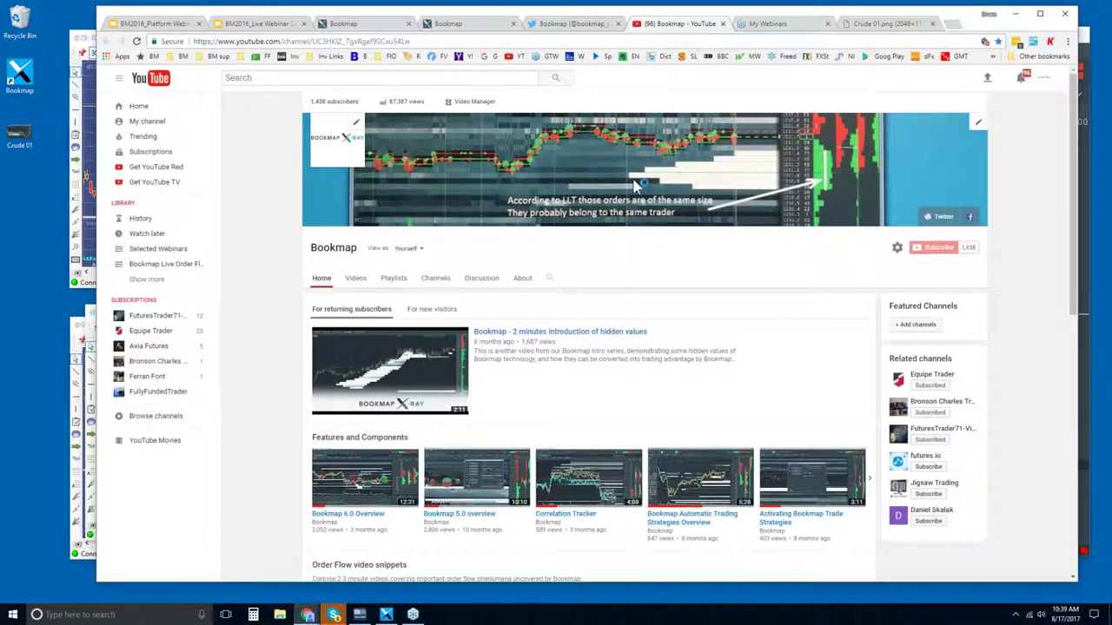
{"action": "scroll", "coordinate": [588, 476], "scroll_direction": "down", "scroll_amount": 3}
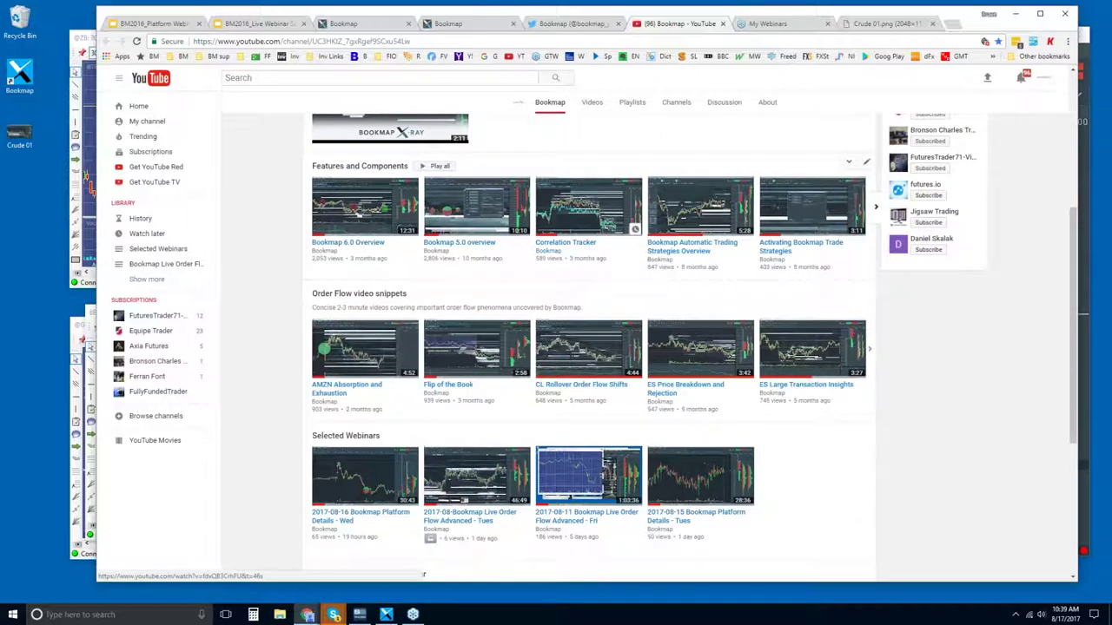
{"action": "scroll", "coordinate": [423, 574], "scroll_direction": "up", "scroll_amount": 1}
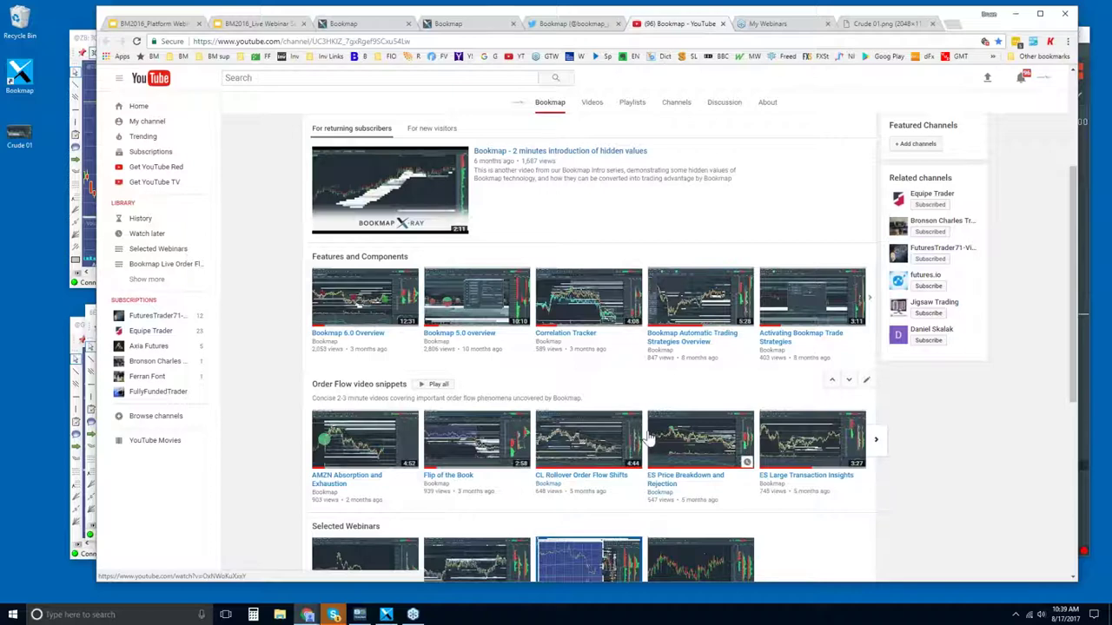
{"action": "scroll", "coordinate": [647, 439], "scroll_direction": "down", "scroll_amount": 1}
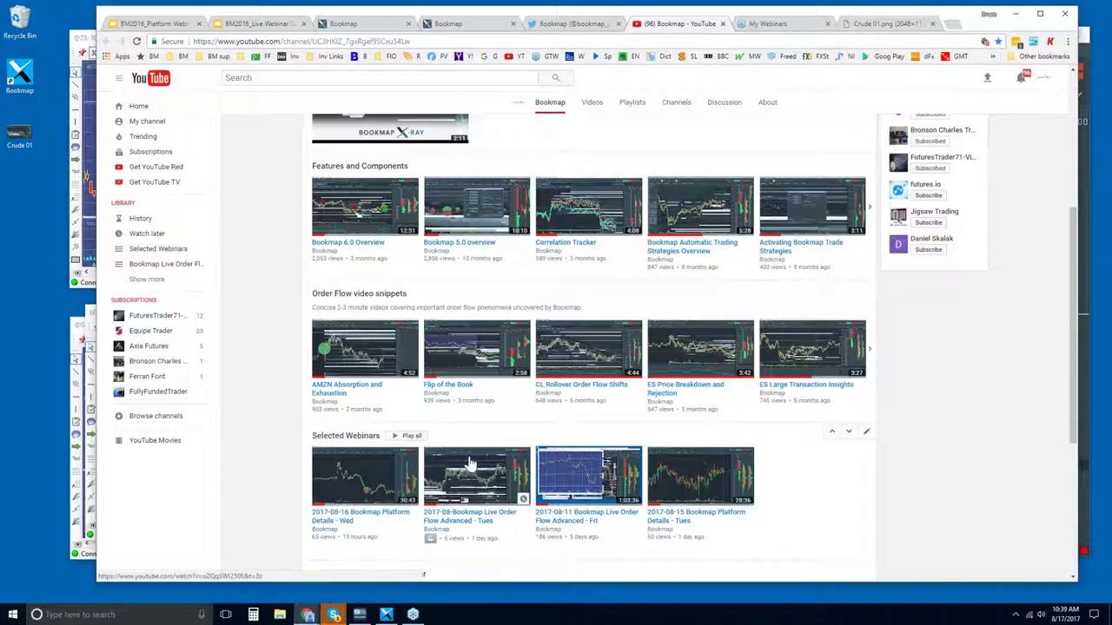
{"action": "scroll", "coordinate": [467, 462], "scroll_direction": "down", "scroll_amount": 3}
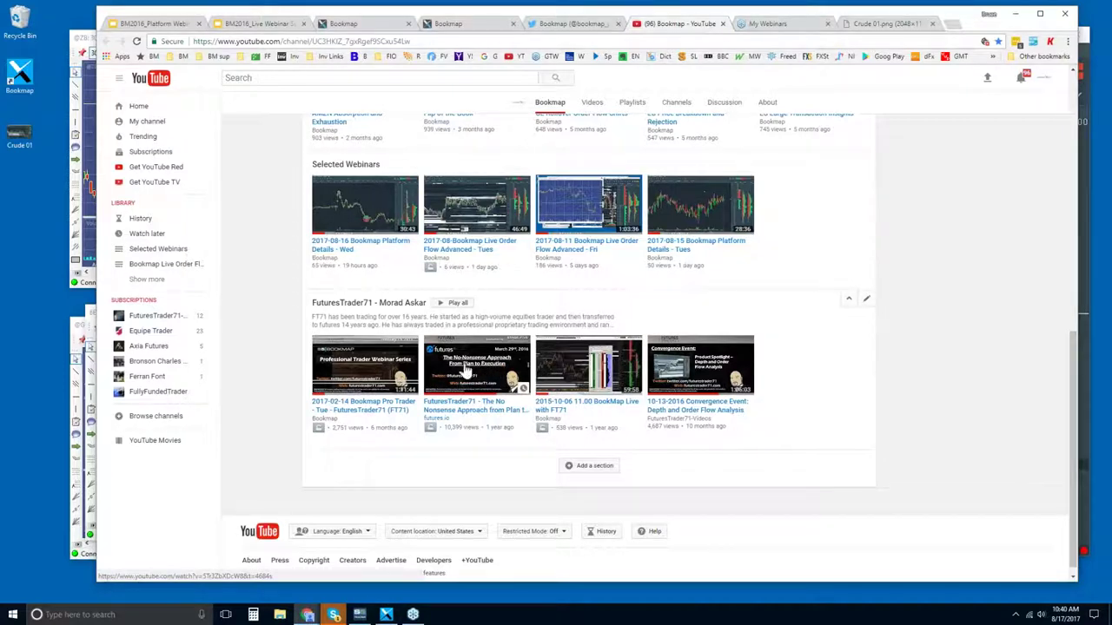
{"action": "scroll", "coordinate": [580, 239], "scroll_direction": "up", "scroll_amount": 5}
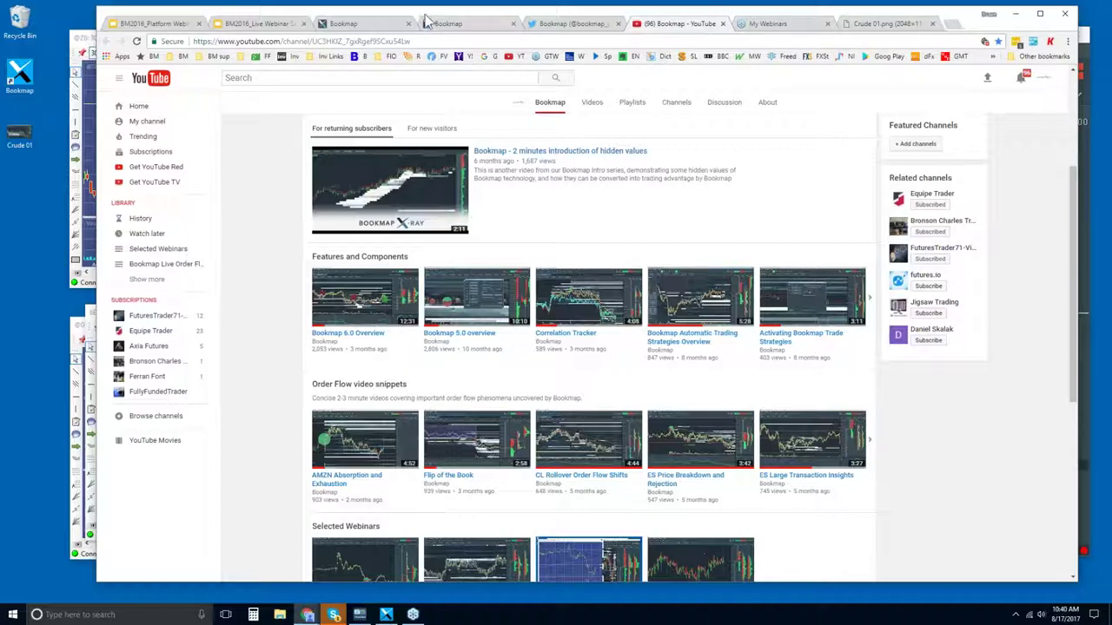
Step: Move the browser window aside, switch to the Bookmap platform showing CLU7.NYMEX, and maximize it
{"action": "left_click_drag", "start_coordinate": [419, 12], "coordinate": [417, 16]}
{"action": "left_click_drag", "start_coordinate": [612, 22], "coordinate": [548, 20]}
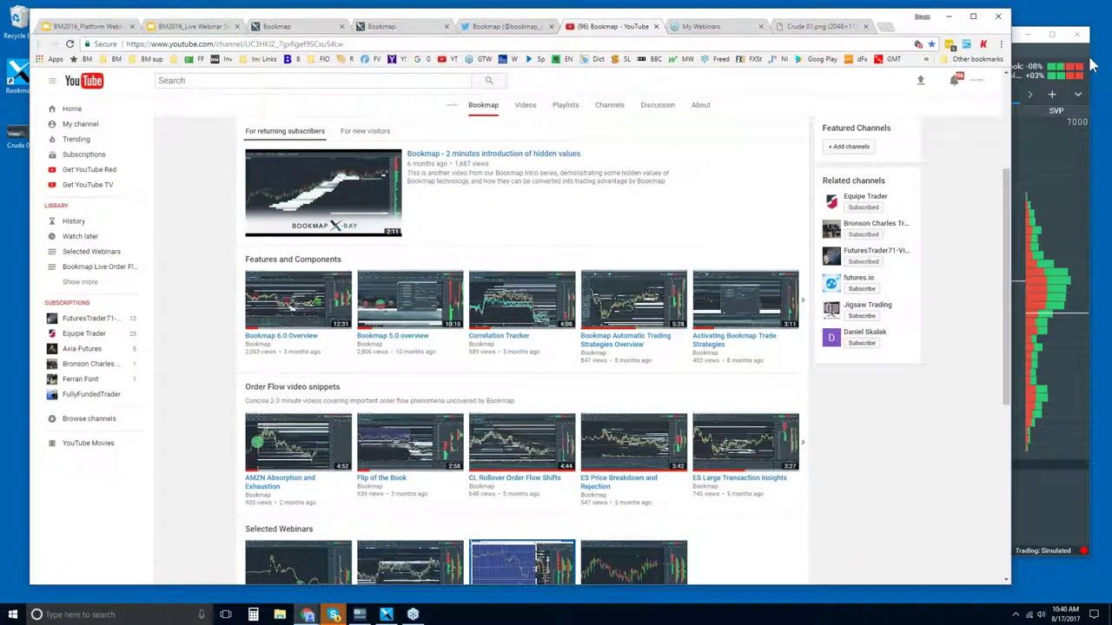
{"action": "left_click", "coordinate": [1090, 54]}
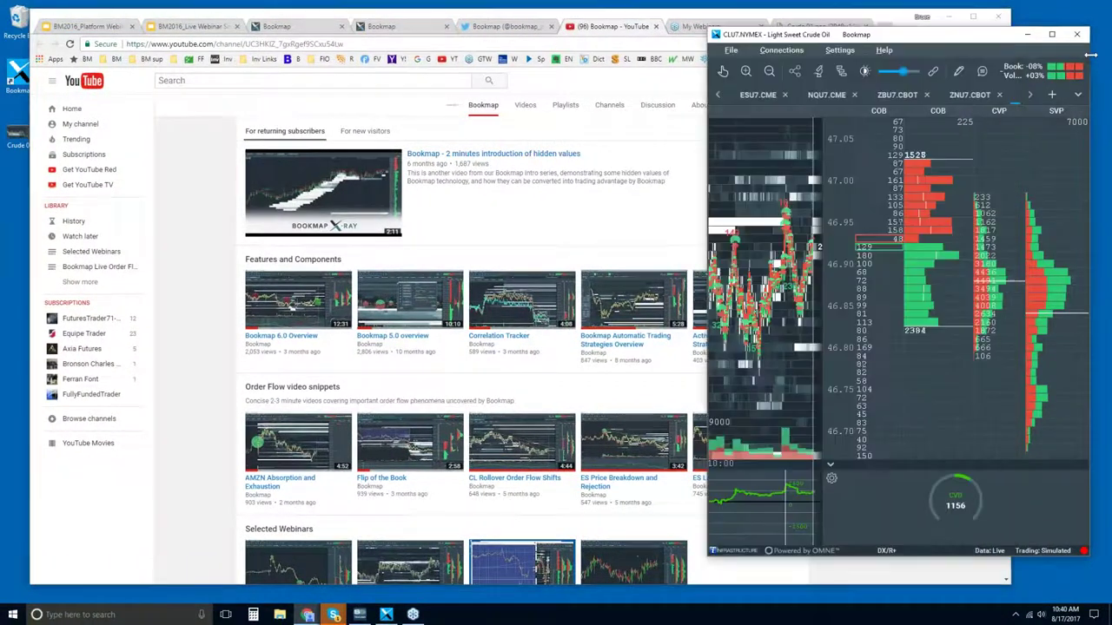
{"action": "double_click", "coordinate": [892, 36]}
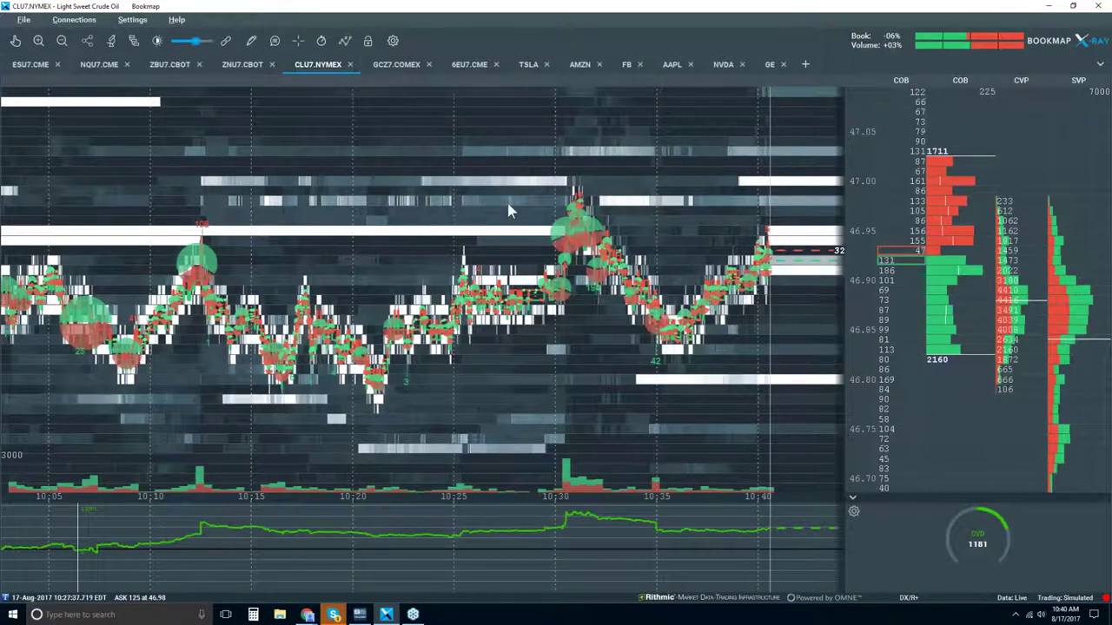
Step: Show a longer time range on the crude oil chart and collapse the indicator pane beneath it
{"action": "scroll", "coordinate": [509, 209], "scroll_direction": "down", "scroll_amount": 2}
{"action": "scroll", "coordinate": [509, 209], "scroll_direction": "down", "scroll_amount": 1}
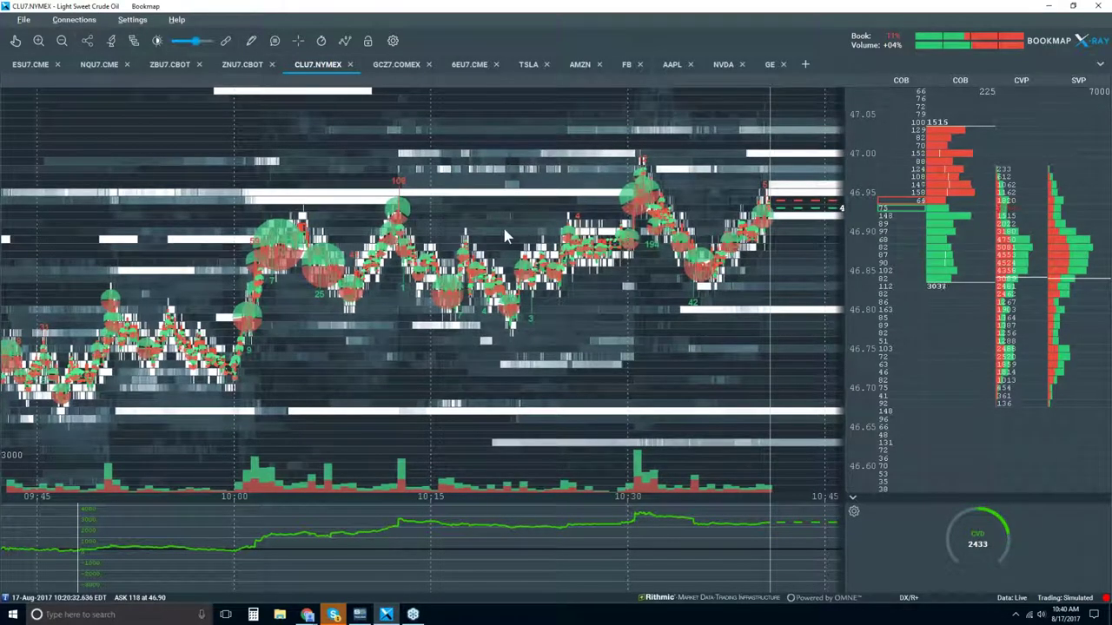
{"action": "left_click", "coordinate": [851, 501]}
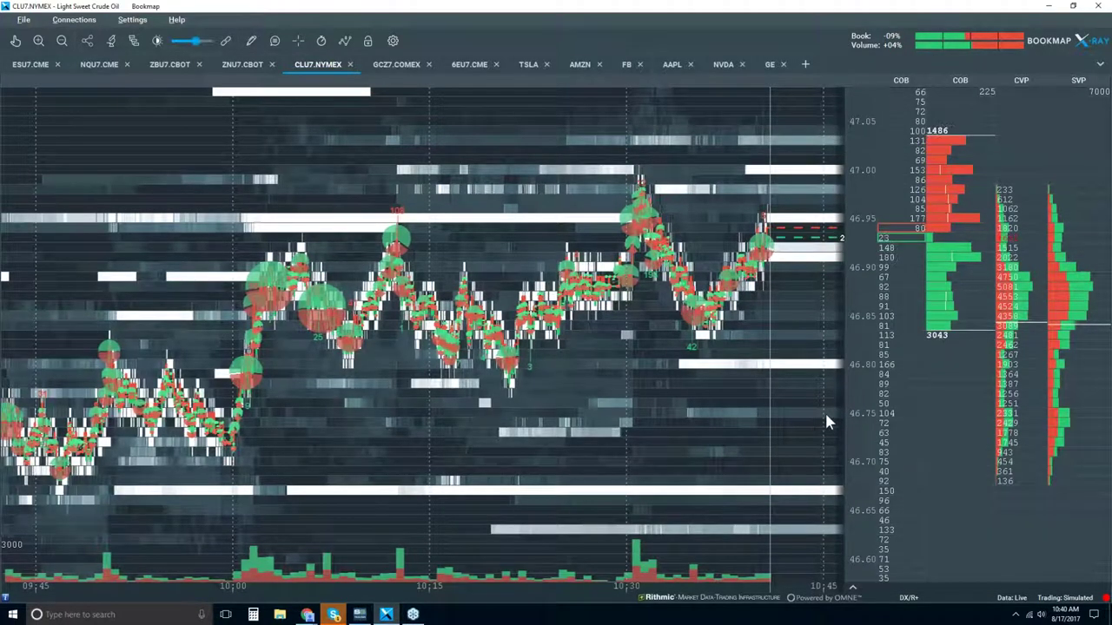
Step: Show Candlestick Bars on the chart and turn off Volume Dots, Best Bid/Ask, Indicators, Heatmap and Extended
{"action": "left_click", "coordinate": [345, 44]}
{"action": "left_click", "coordinate": [376, 91]}
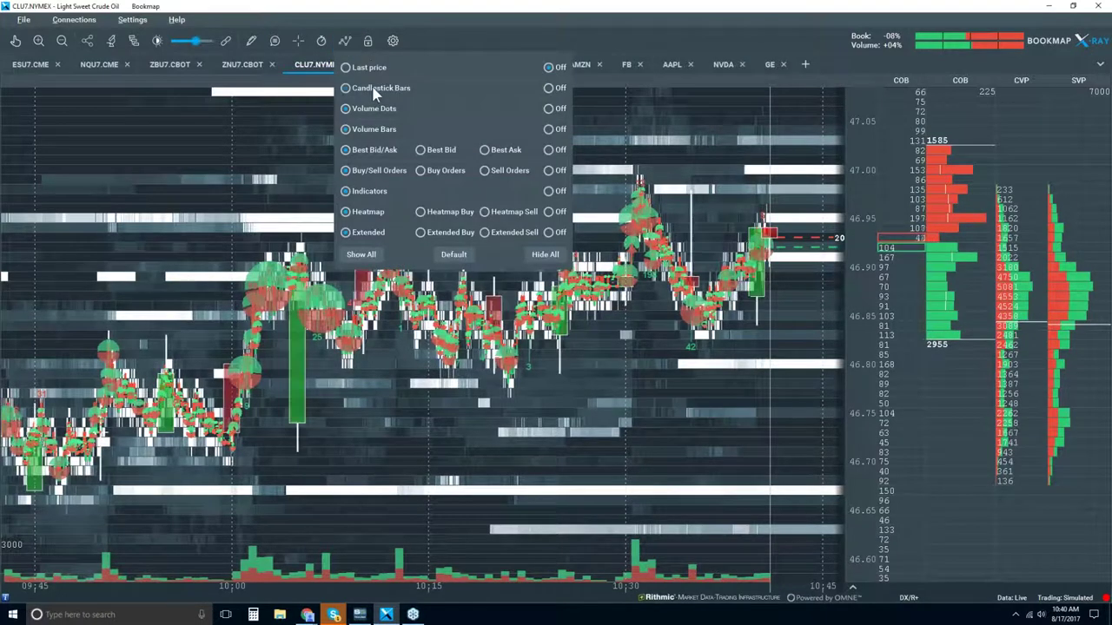
{"action": "left_click", "coordinate": [548, 108]}
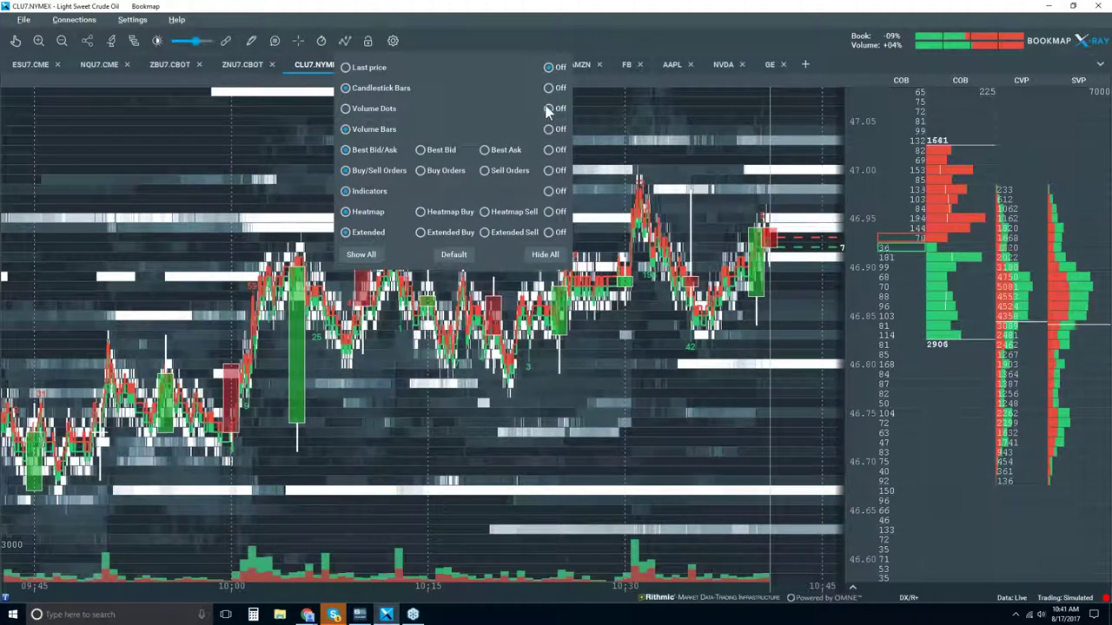
{"action": "left_click", "coordinate": [554, 150]}
{"action": "left_click", "coordinate": [548, 191]}
{"action": "left_click", "coordinate": [549, 212]}
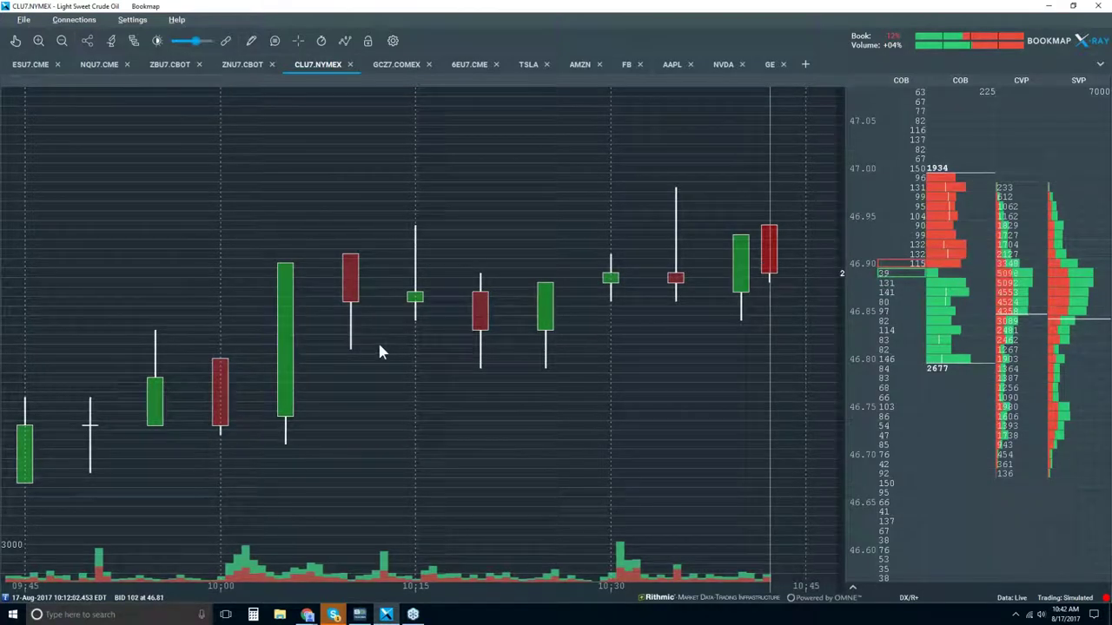
Step: Turn Volume Dots on and off again over the candlesticks, and show the Best Bid/Ask lines
{"action": "left_click", "coordinate": [344, 44]}
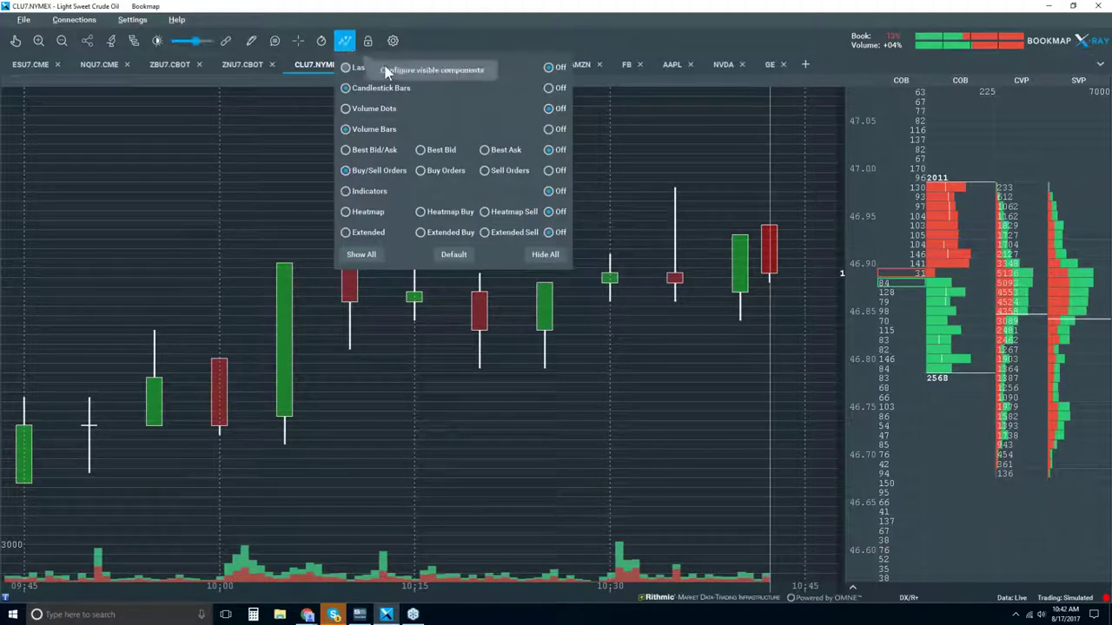
{"action": "left_click", "coordinate": [372, 109]}
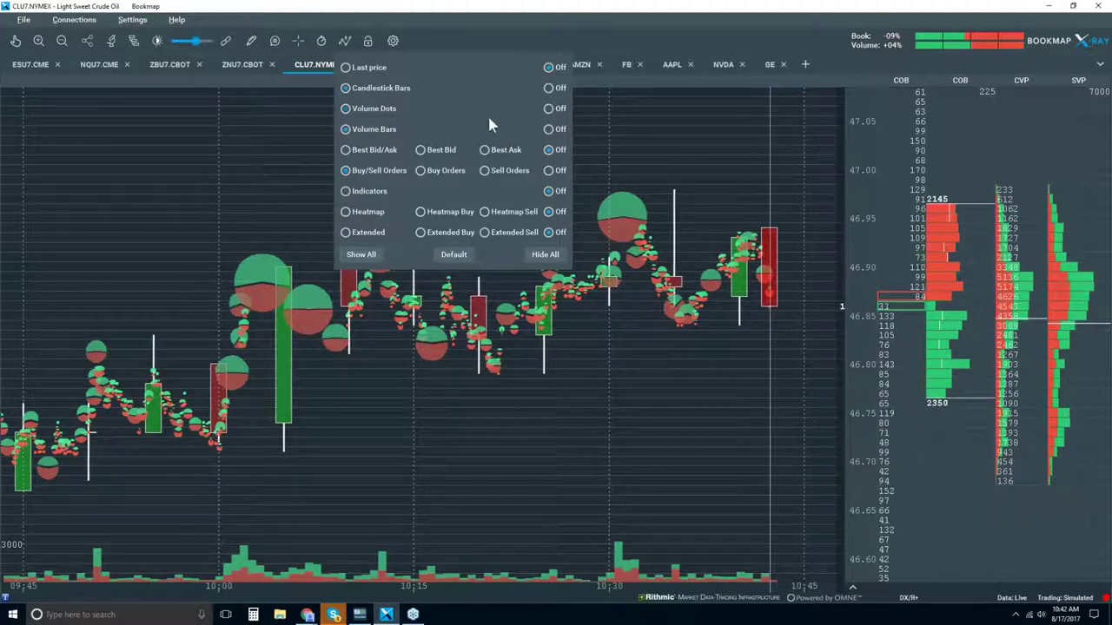
{"action": "left_click", "coordinate": [552, 109]}
{"action": "left_click", "coordinate": [383, 152]}
{"action": "left_click", "coordinate": [286, 150]}
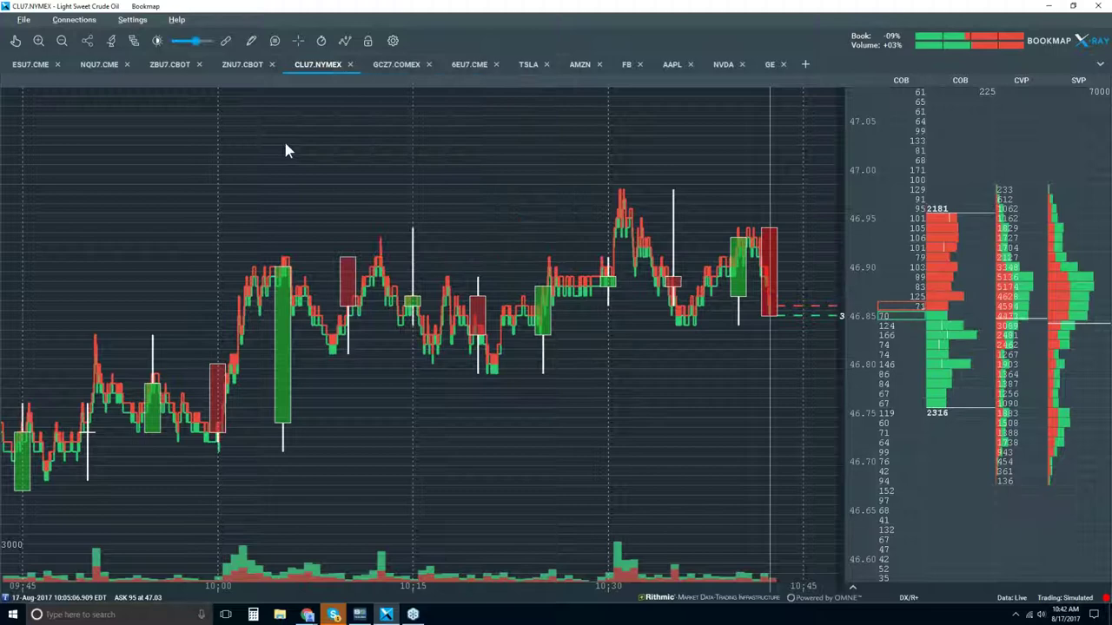
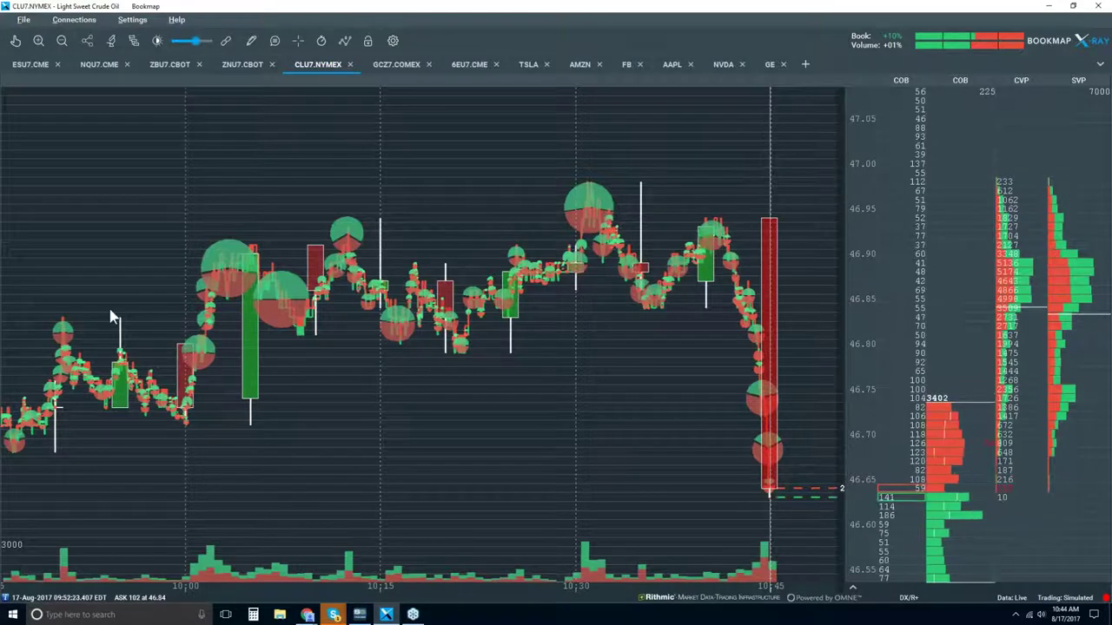
Step: Reduce the Volume Dots size in the studies configuration for the price rise shortly after 10:00
{"action": "left_click", "coordinate": [15, 41]}
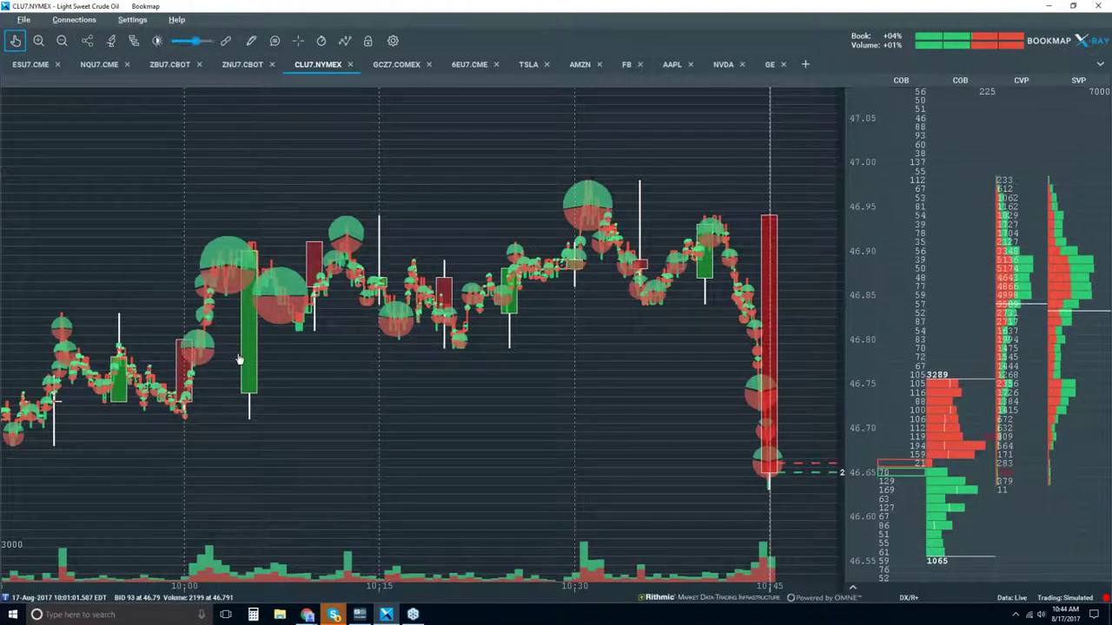
{"action": "scroll", "coordinate": [209, 332], "scroll_direction": "up", "scroll_amount": 3}
{"action": "scroll", "coordinate": [203, 334], "scroll_direction": "up", "scroll_amount": 2}
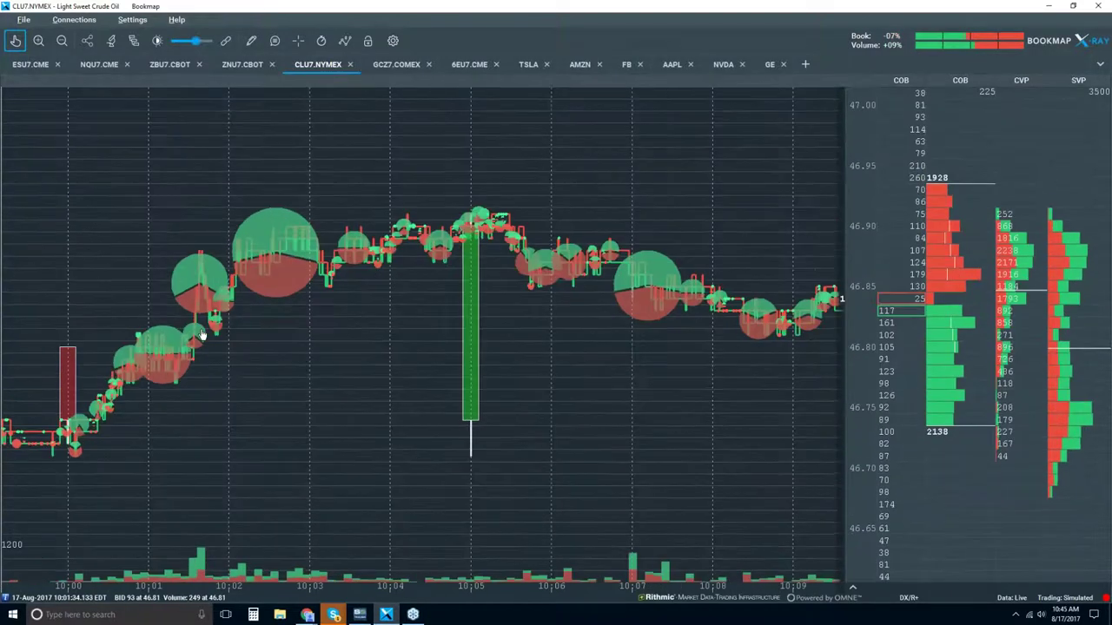
{"action": "left_click", "coordinate": [111, 41]}
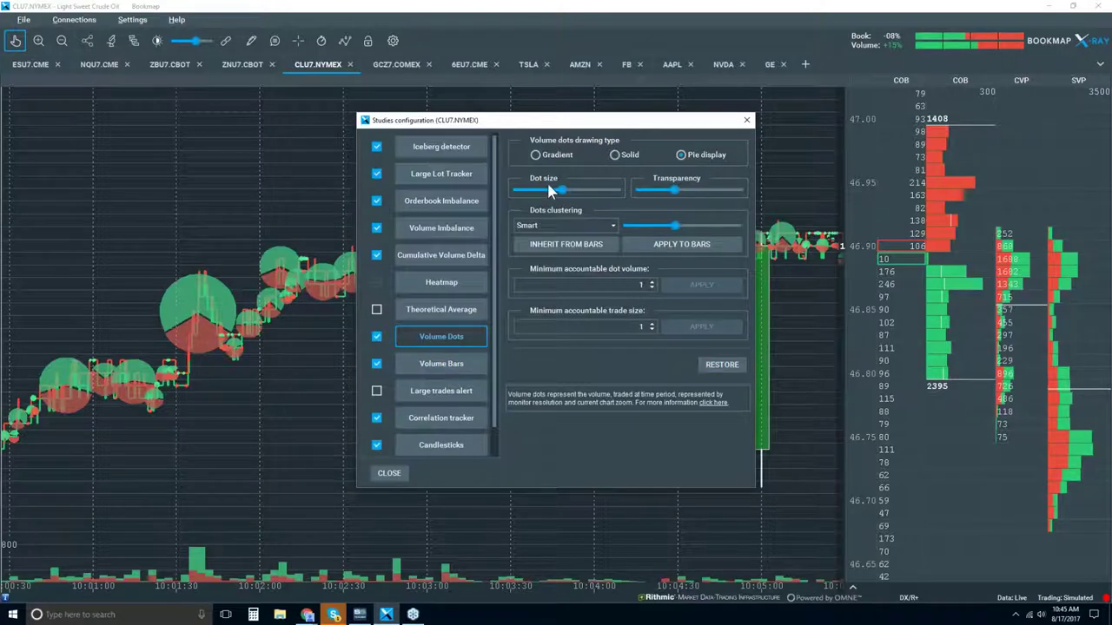
{"action": "left_click_drag", "start_coordinate": [562, 193], "coordinate": [544, 192]}
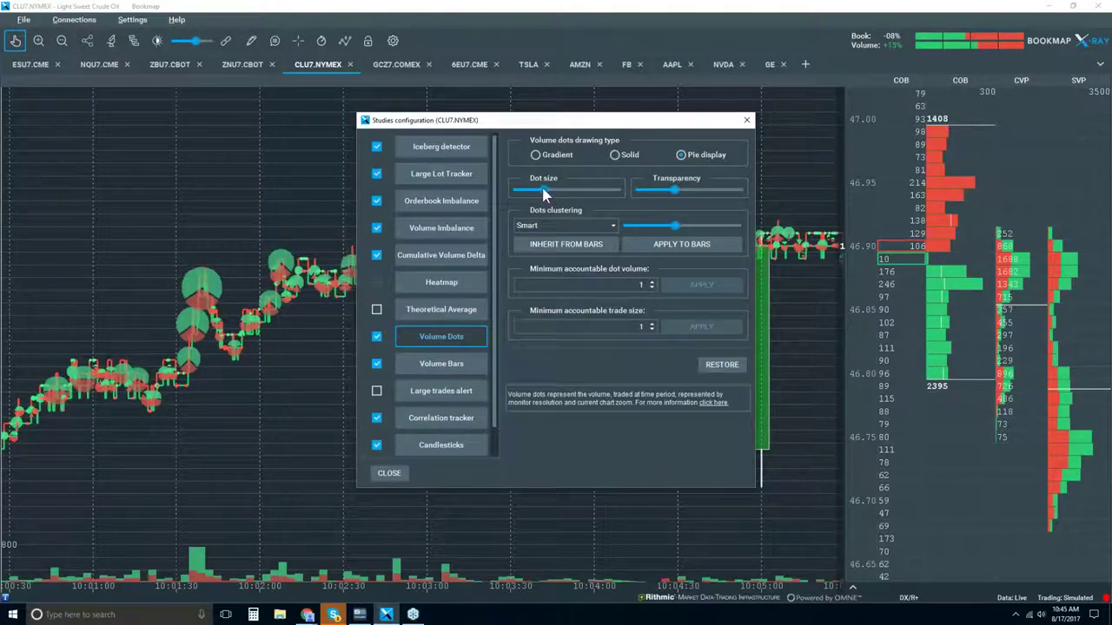
{"action": "left_click", "coordinate": [747, 120]}
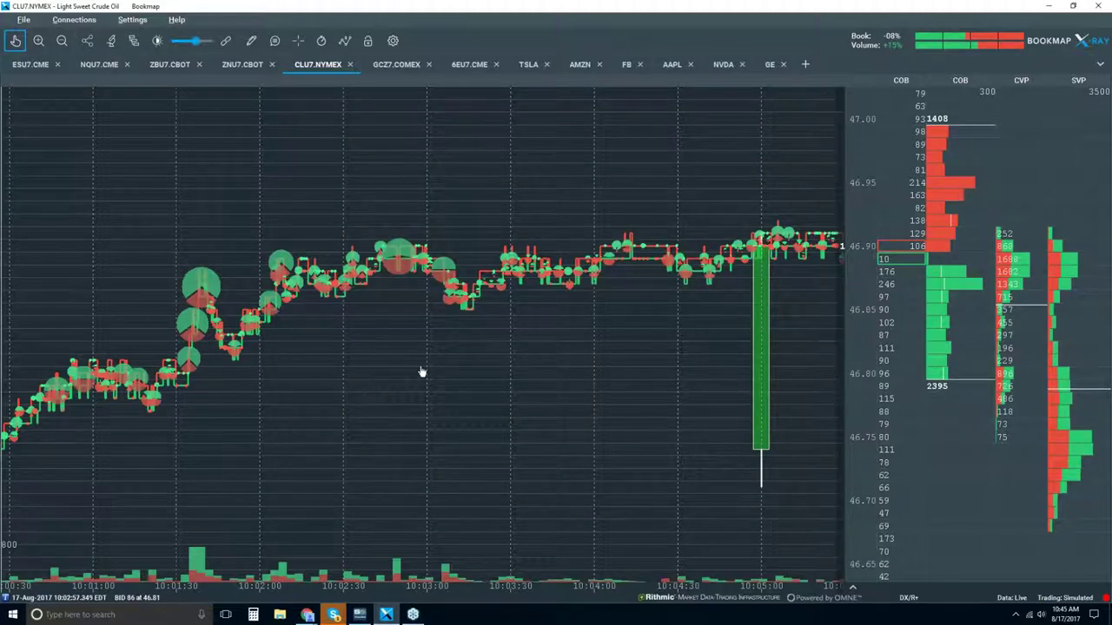
Step: Examine the large volume dot near 10:01:38 on the crude oil chart down to its individual trades at millisecond resolution
{"action": "scroll", "coordinate": [421, 372], "scroll_direction": "down", "scroll_amount": 3}
{"action": "scroll", "coordinate": [380, 386], "scroll_direction": "up", "scroll_amount": 2}
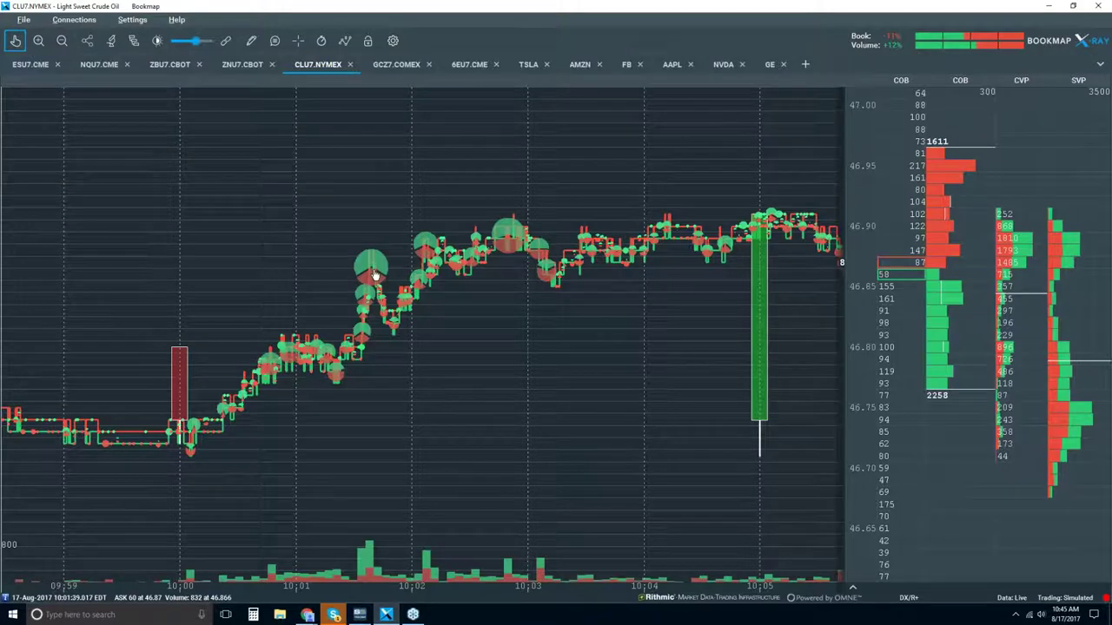
{"action": "scroll", "coordinate": [376, 274], "scroll_direction": "up", "scroll_amount": 5}
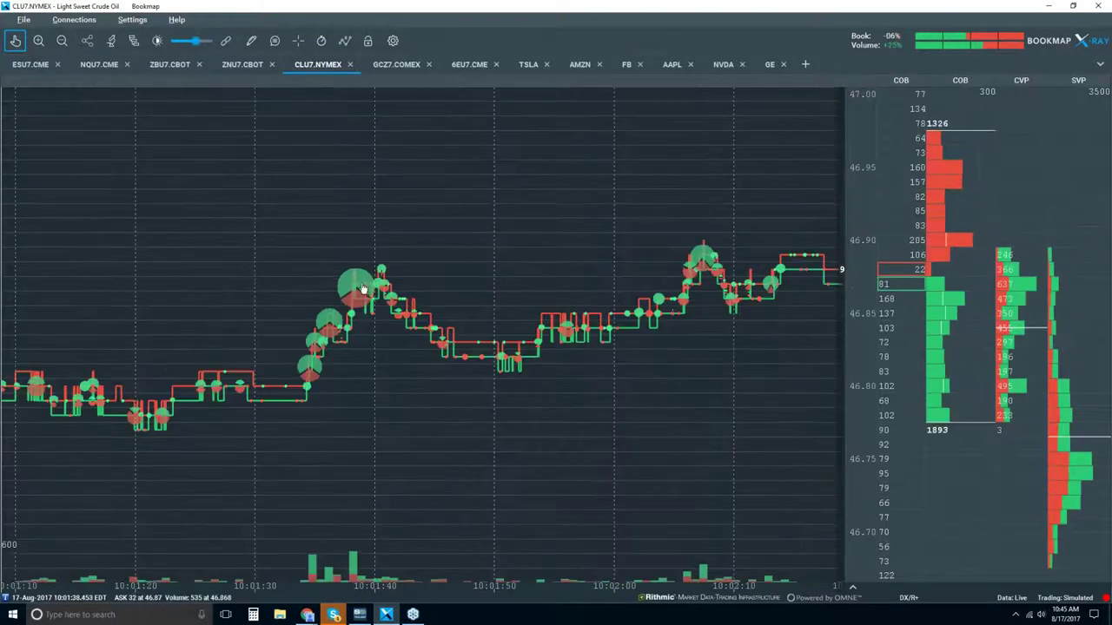
{"action": "scroll", "coordinate": [357, 297], "scroll_direction": "up", "scroll_amount": 3}
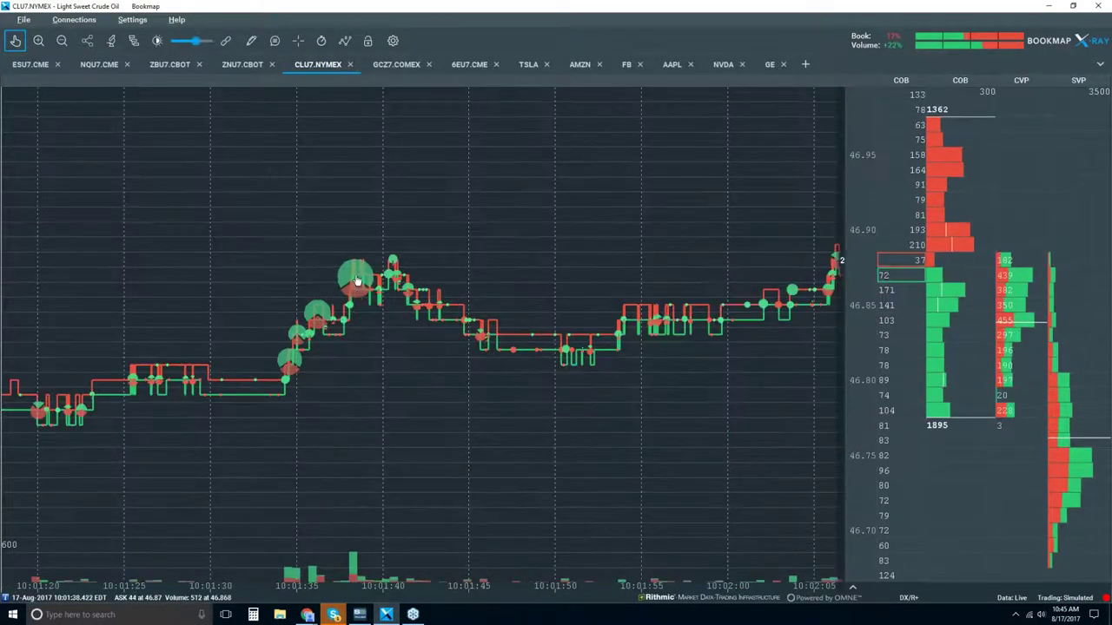
{"action": "scroll", "coordinate": [356, 281], "scroll_direction": "up", "scroll_amount": 4}
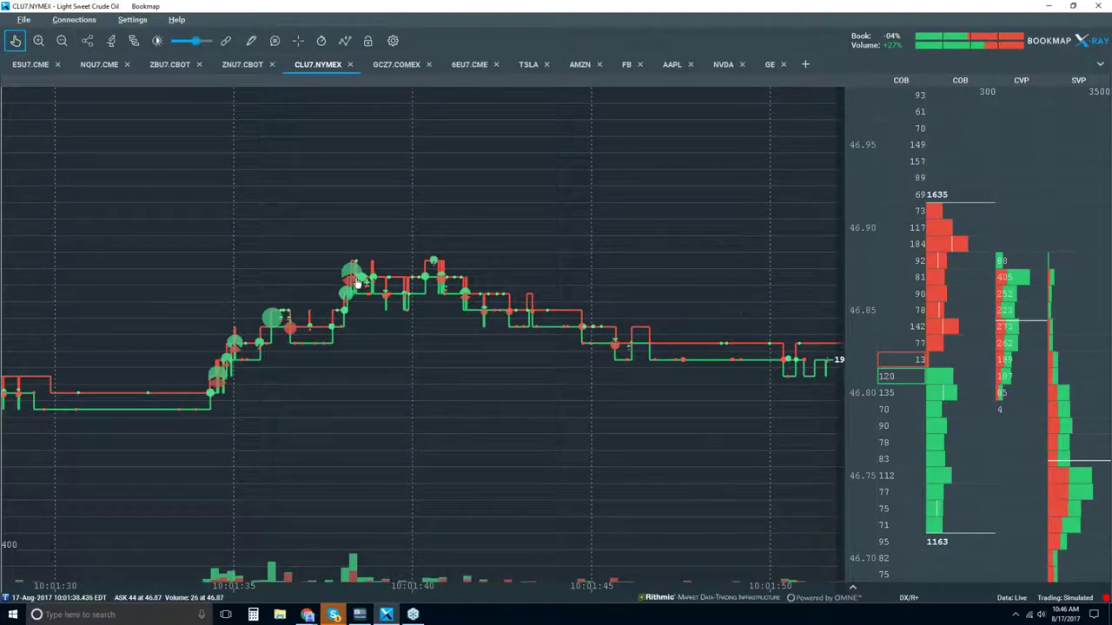
{"action": "scroll", "coordinate": [355, 286], "scroll_direction": "up", "scroll_amount": 3}
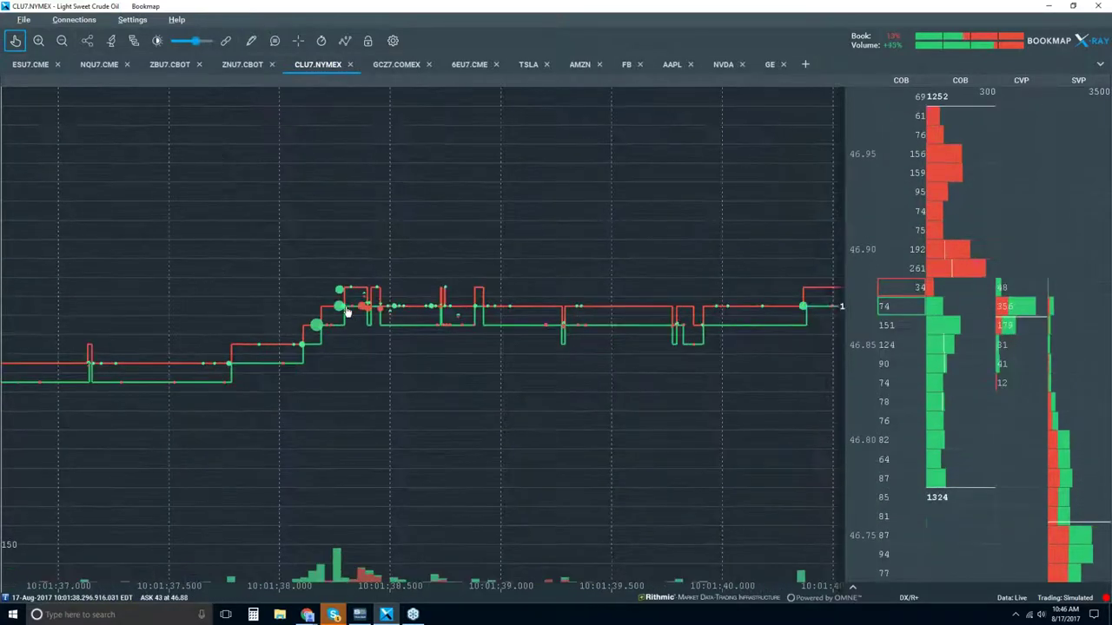
{"action": "scroll", "coordinate": [342, 311], "scroll_direction": "up", "scroll_amount": 2}
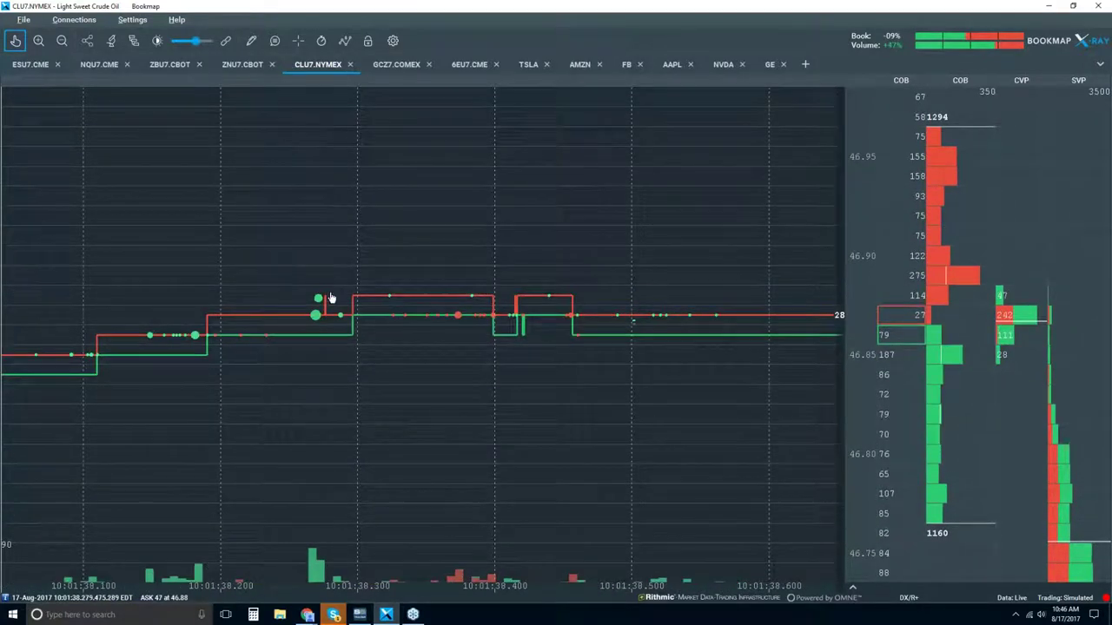
{"action": "scroll", "coordinate": [321, 316], "scroll_direction": "up", "scroll_amount": 3}
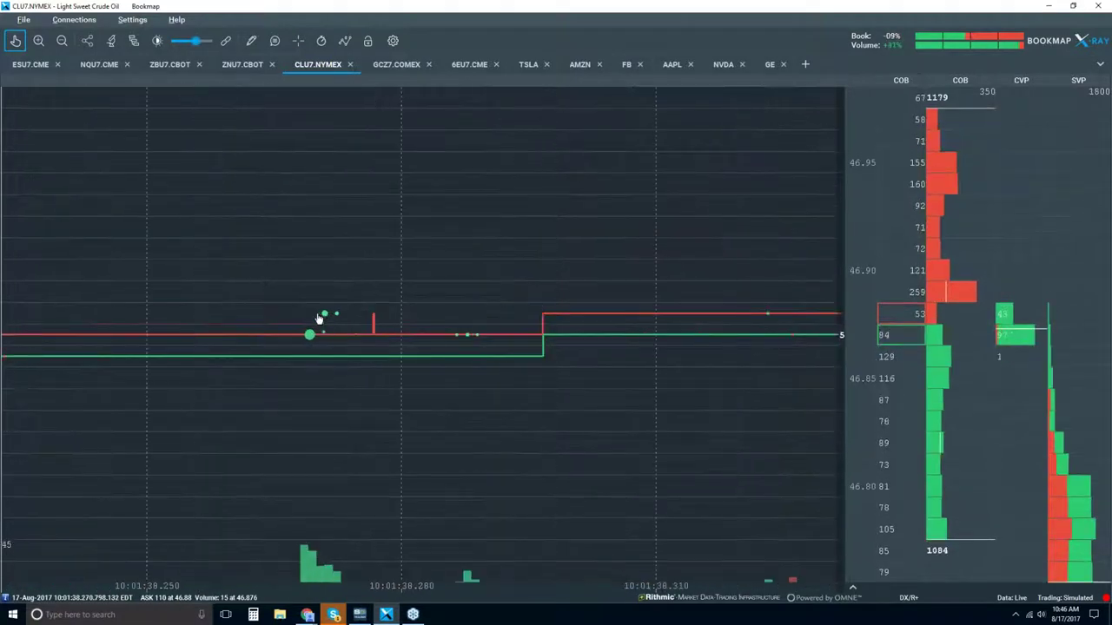
{"action": "scroll", "coordinate": [319, 318], "scroll_direction": "up", "scroll_amount": 3}
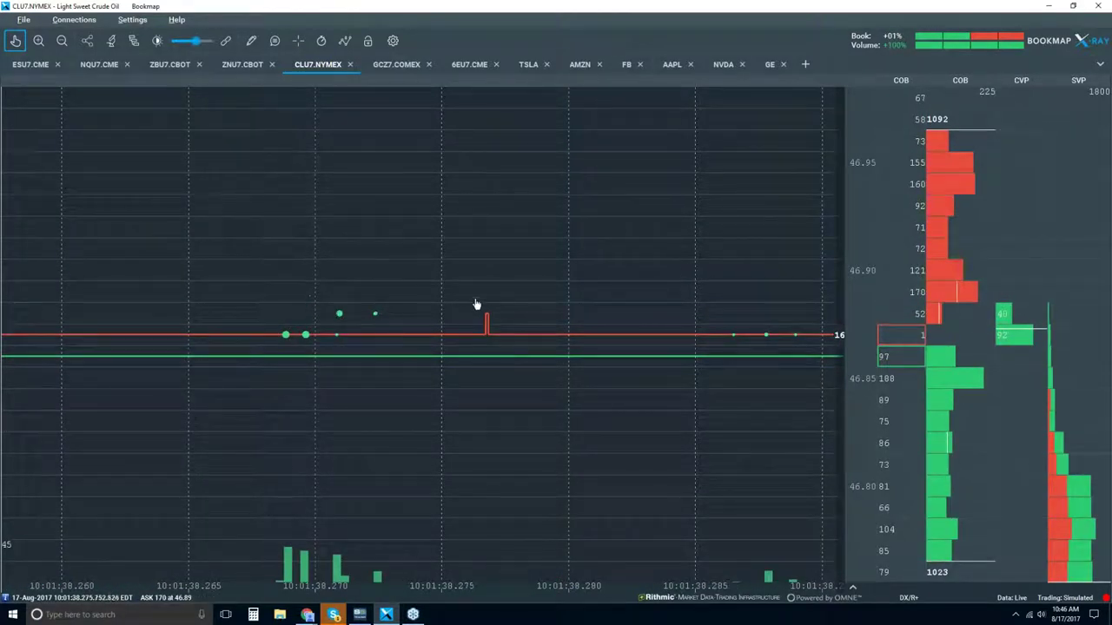
{"action": "scroll", "coordinate": [513, 311], "scroll_direction": "down", "scroll_amount": 3}
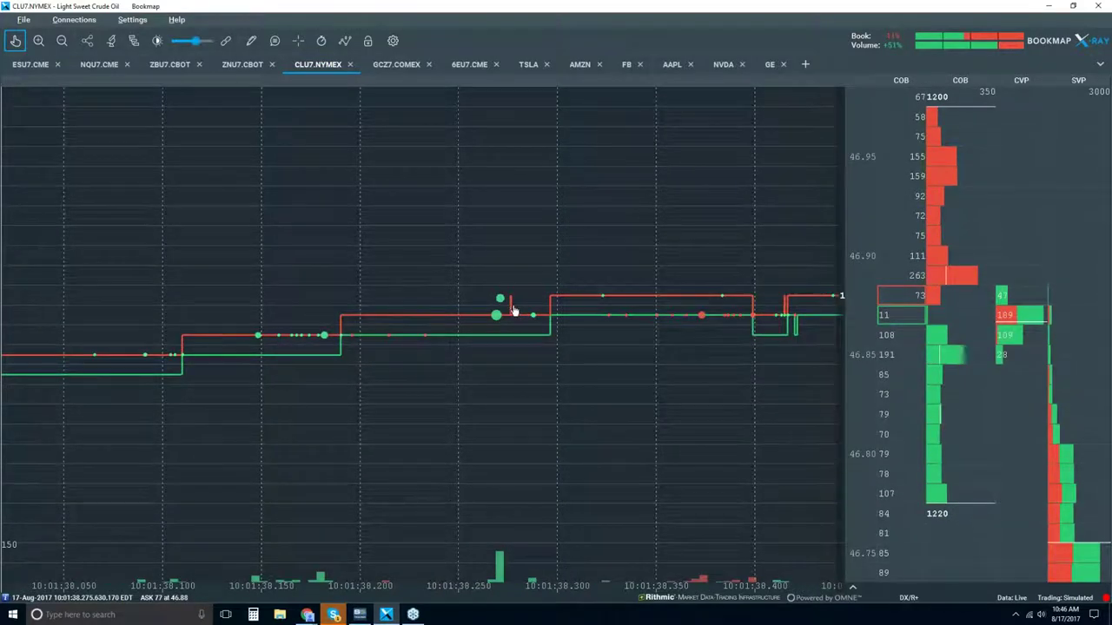
Step: Inspect the cluster of sell trades at 46.87 around 10:01:38.370 at microsecond resolution
{"action": "scroll", "coordinate": [619, 302], "scroll_direction": "up", "scroll_amount": 2}
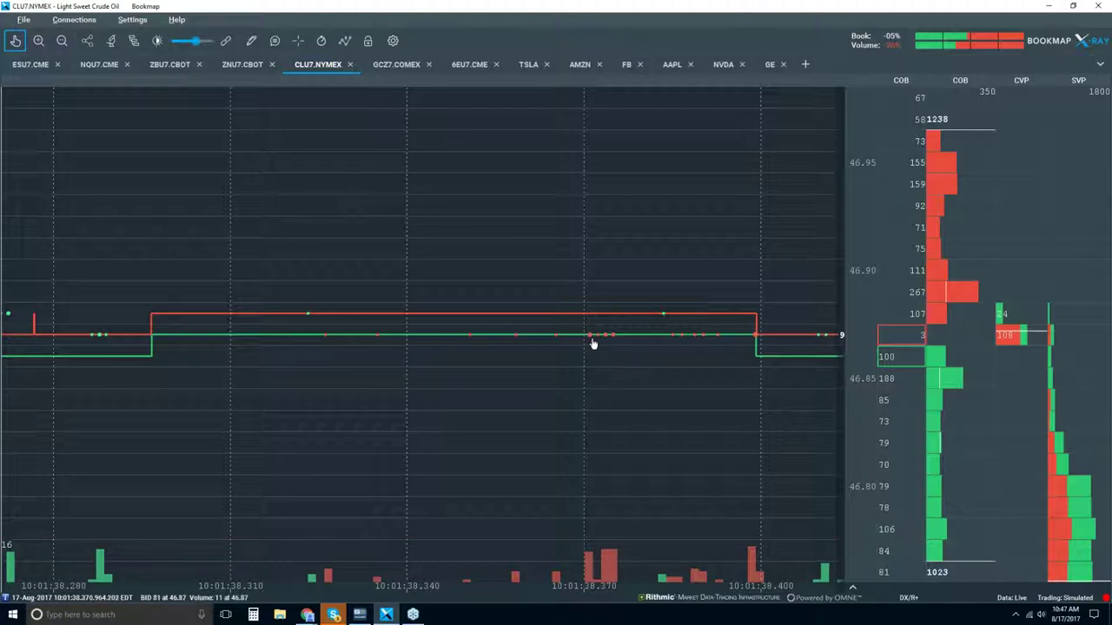
{"action": "scroll", "coordinate": [590, 339], "scroll_direction": "up", "scroll_amount": 5}
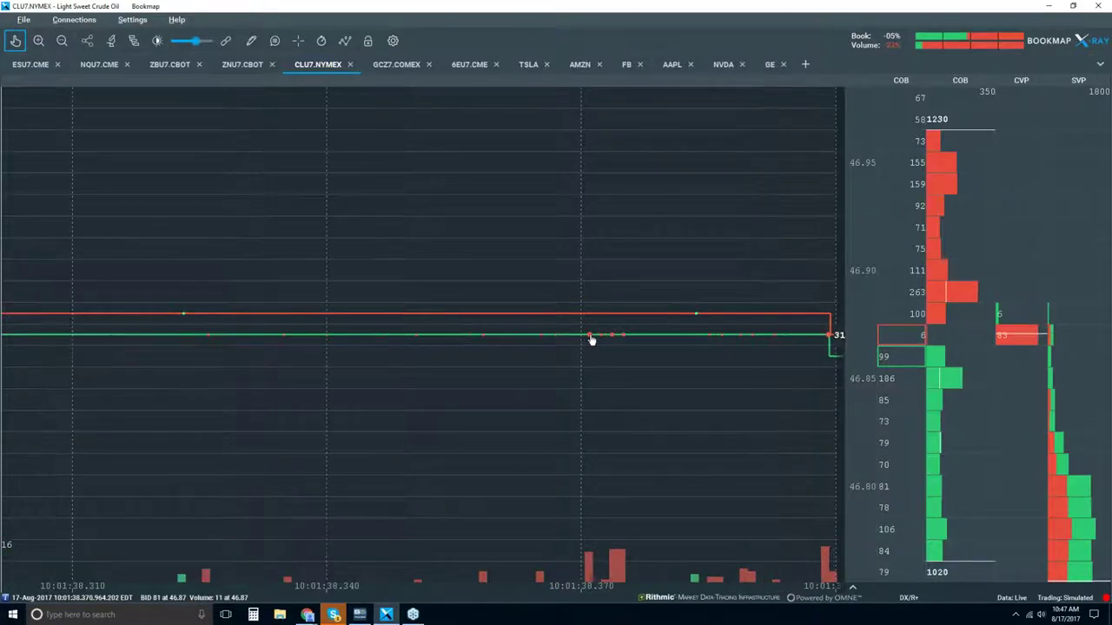
{"action": "scroll", "coordinate": [590, 352], "scroll_direction": "up", "scroll_amount": 2}
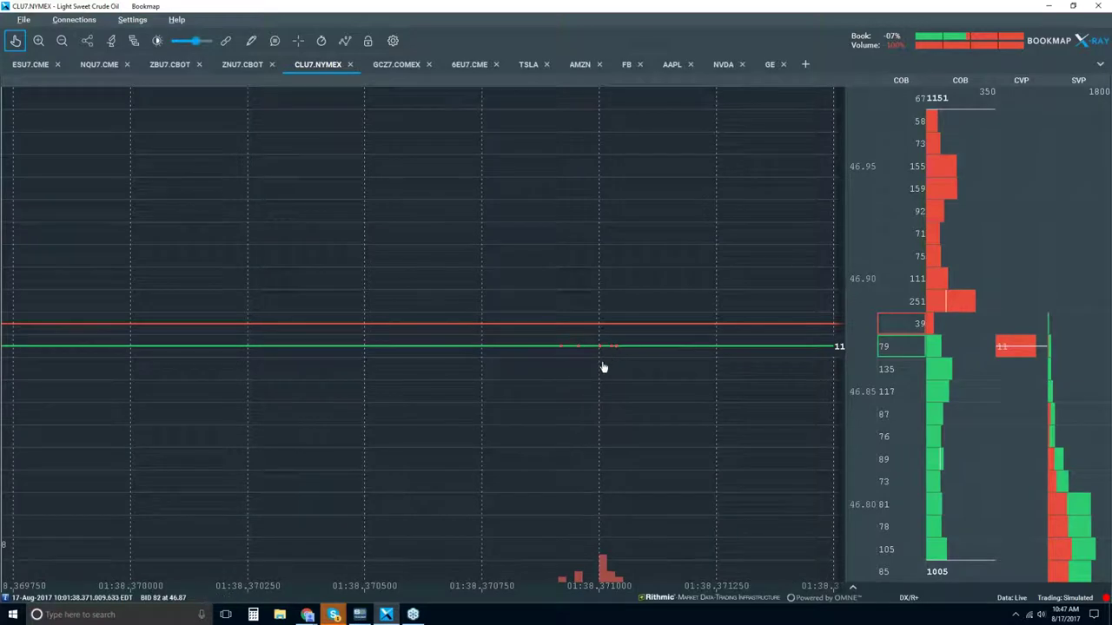
{"action": "scroll", "coordinate": [602, 374], "scroll_direction": "down", "scroll_amount": 3}
{"action": "scroll", "coordinate": [603, 377], "scroll_direction": "down", "scroll_amount": 1}
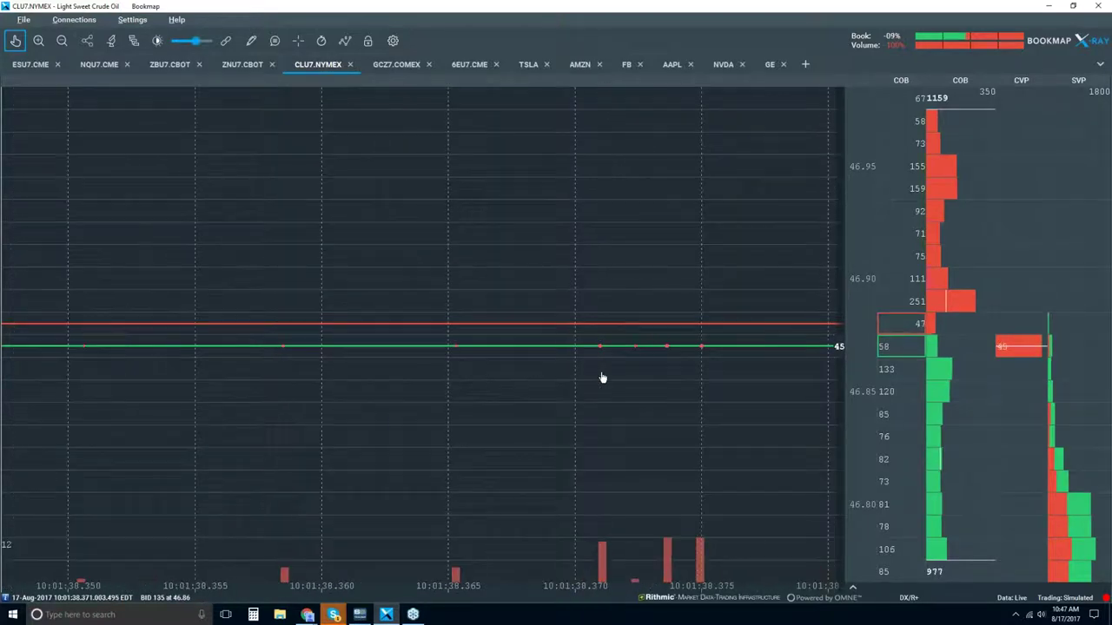
{"action": "scroll", "coordinate": [599, 352], "scroll_direction": "up", "scroll_amount": 1}
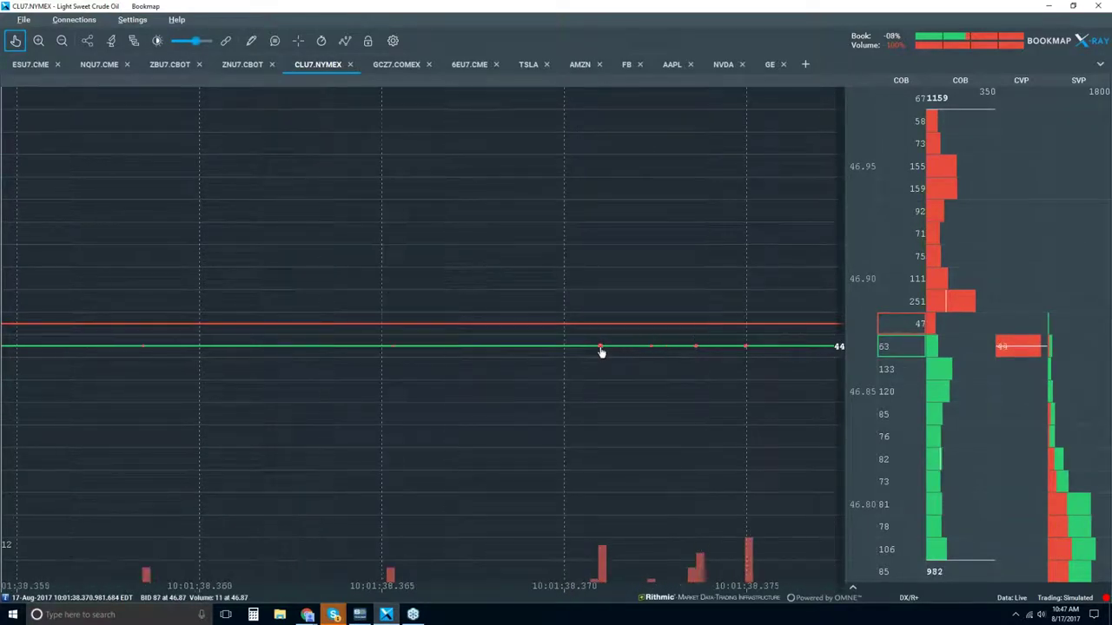
{"action": "scroll", "coordinate": [602, 352], "scroll_direction": "up", "scroll_amount": 3}
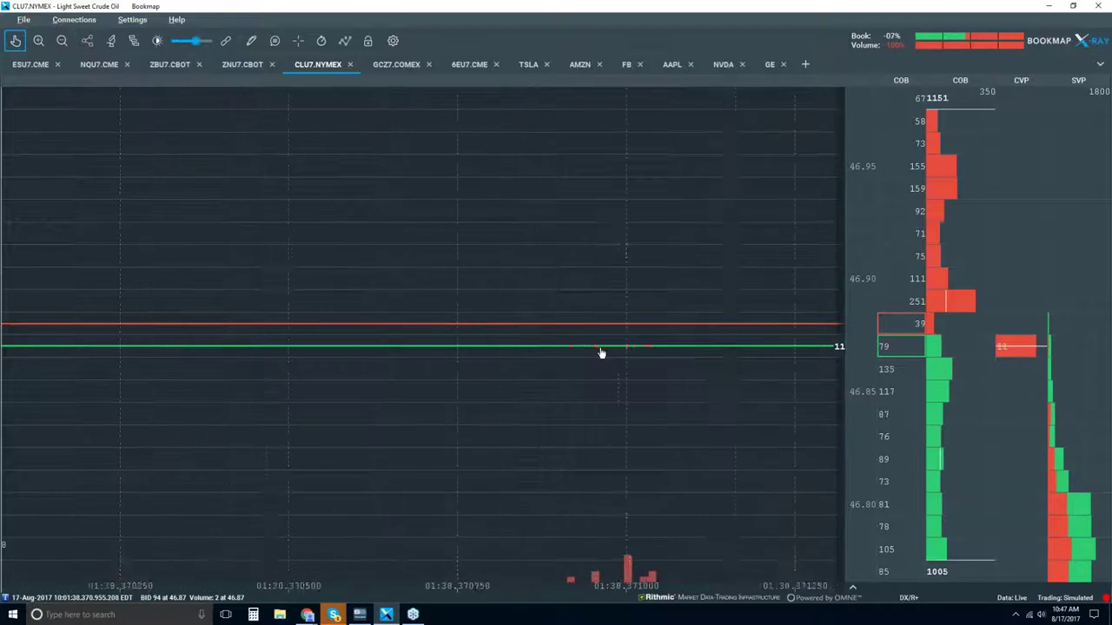
{"action": "scroll", "coordinate": [660, 374], "scroll_direction": "up", "scroll_amount": 1}
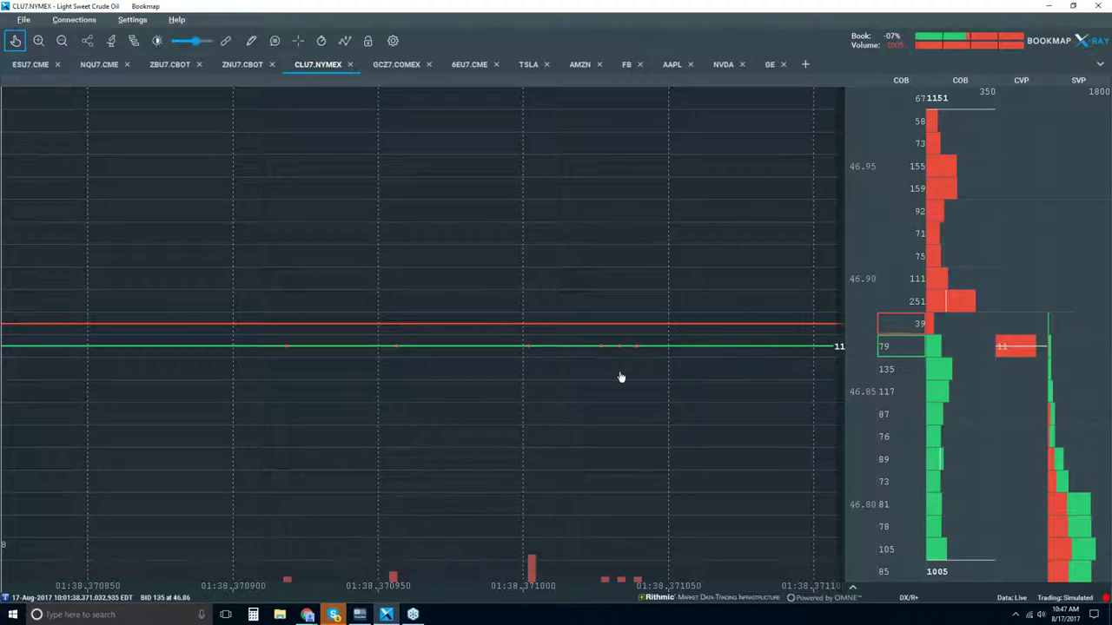
{"action": "scroll", "coordinate": [620, 377], "scroll_direction": "down", "scroll_amount": 1}
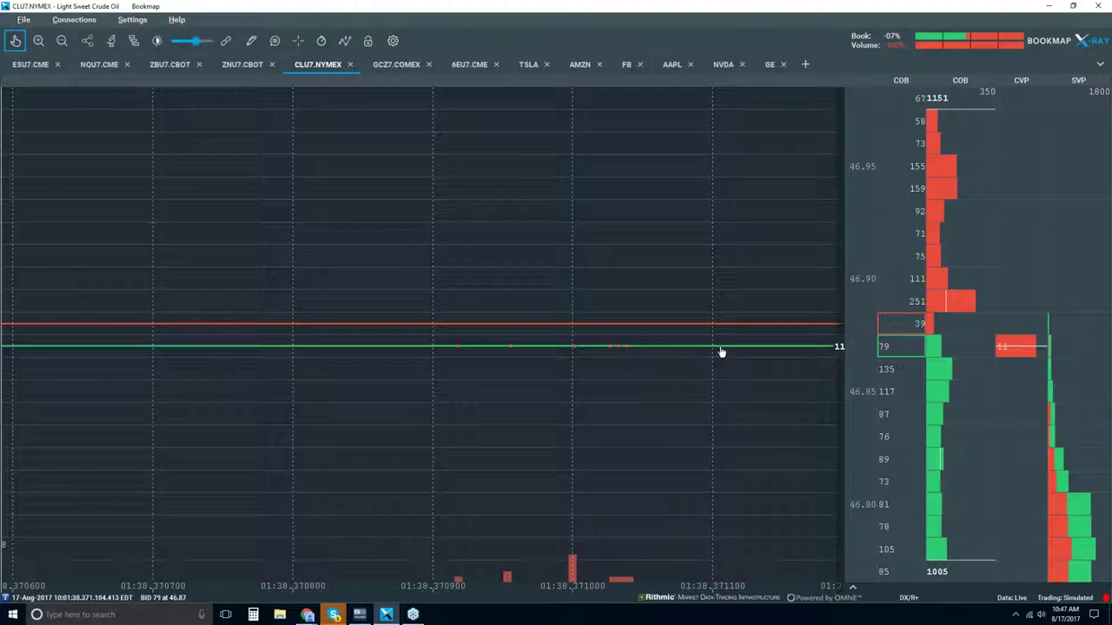
{"action": "left_click_drag", "start_coordinate": [743, 410], "coordinate": [601, 402]}
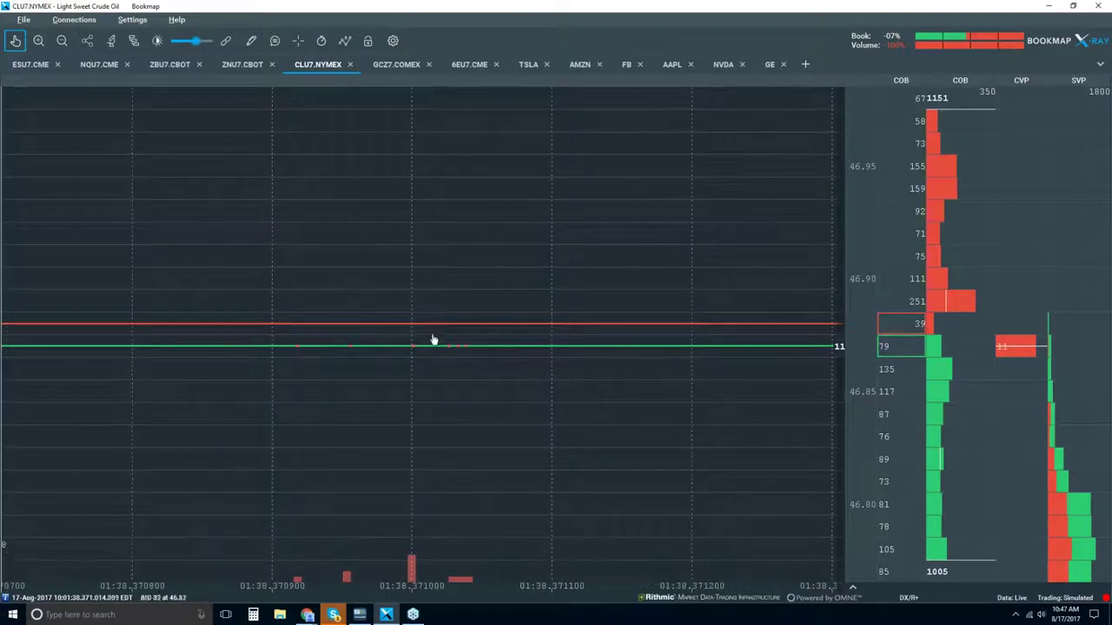
Step: Compare how the trades around 10:01:38 group into volume dots over progressively longer time ranges
{"action": "scroll", "coordinate": [432, 355], "scroll_direction": "down", "scroll_amount": 3}
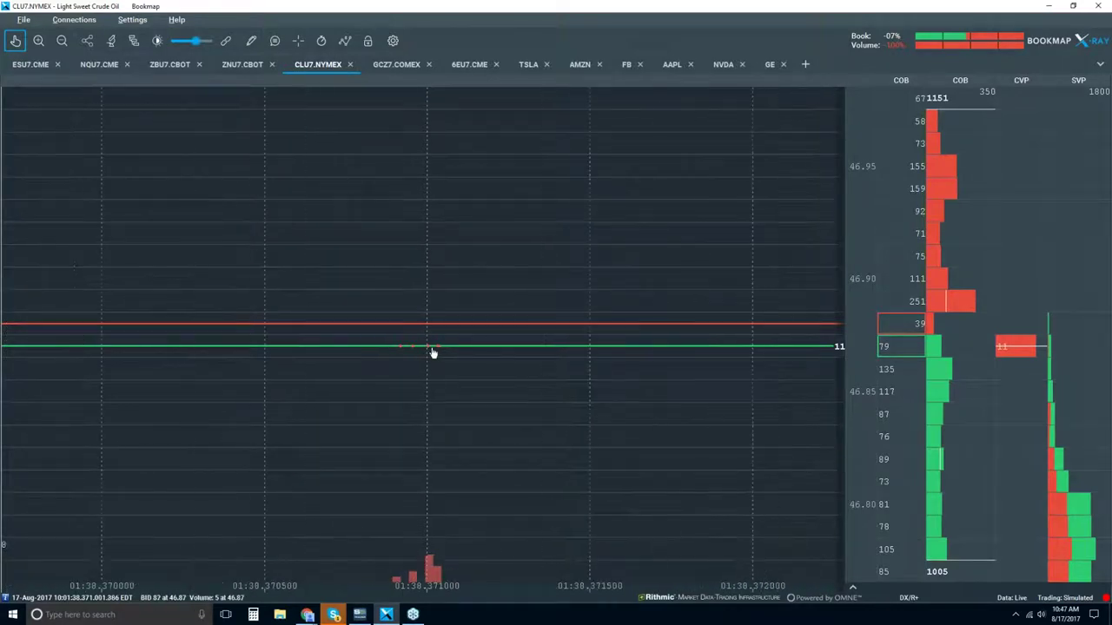
{"action": "scroll", "coordinate": [433, 353], "scroll_direction": "down", "scroll_amount": 2}
{"action": "scroll", "coordinate": [433, 353], "scroll_direction": "down", "scroll_amount": 3}
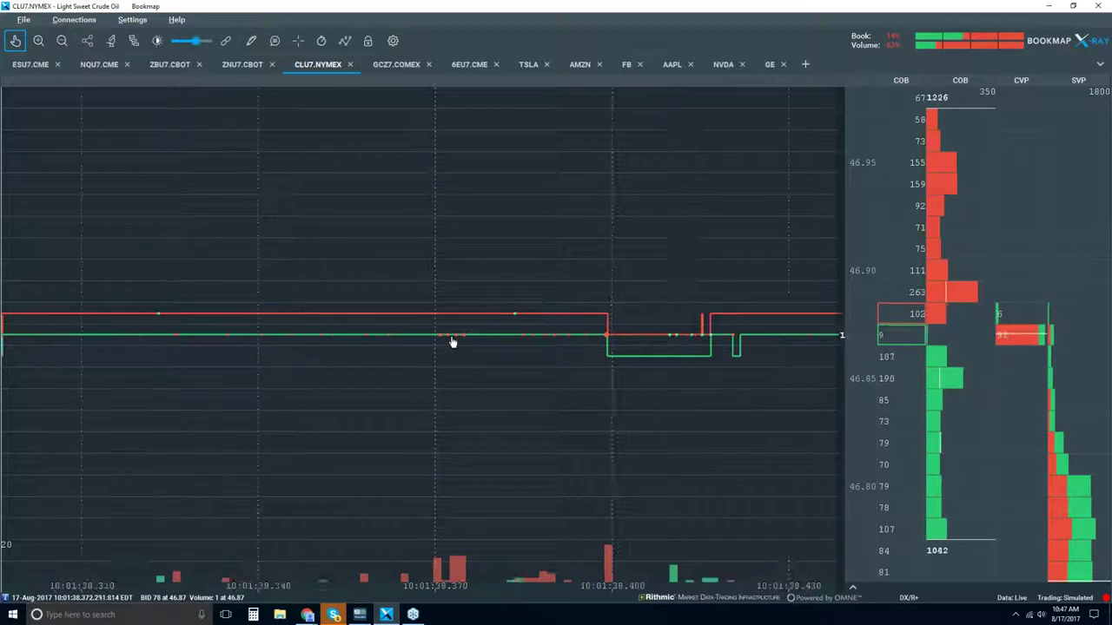
{"action": "scroll", "coordinate": [473, 338], "scroll_direction": "down", "scroll_amount": 2}
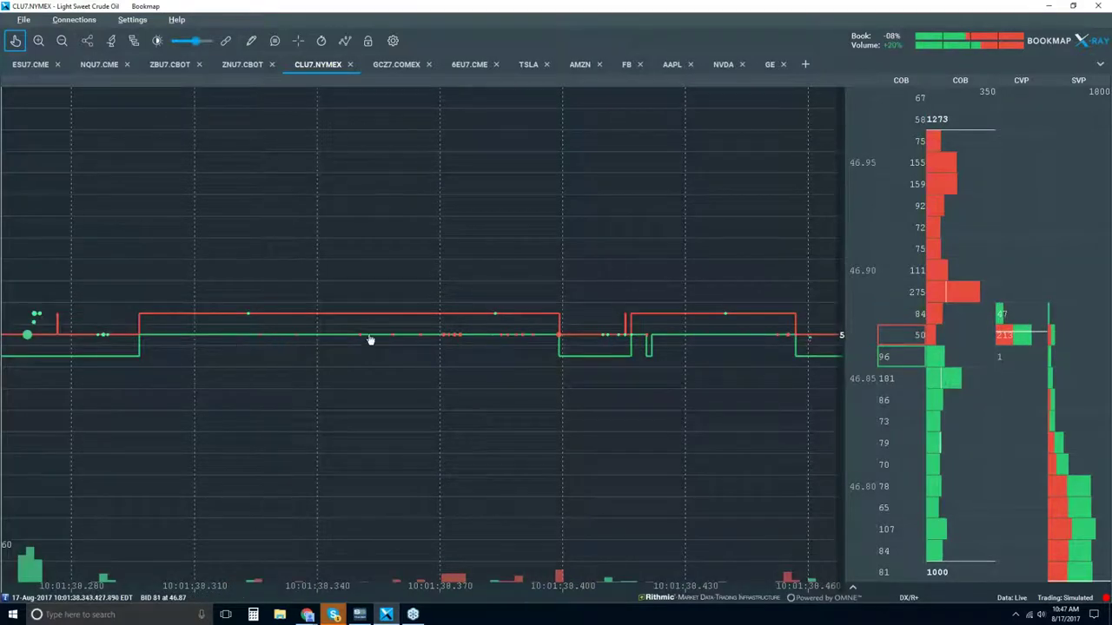
{"action": "scroll", "coordinate": [469, 340], "scroll_direction": "down", "scroll_amount": 3}
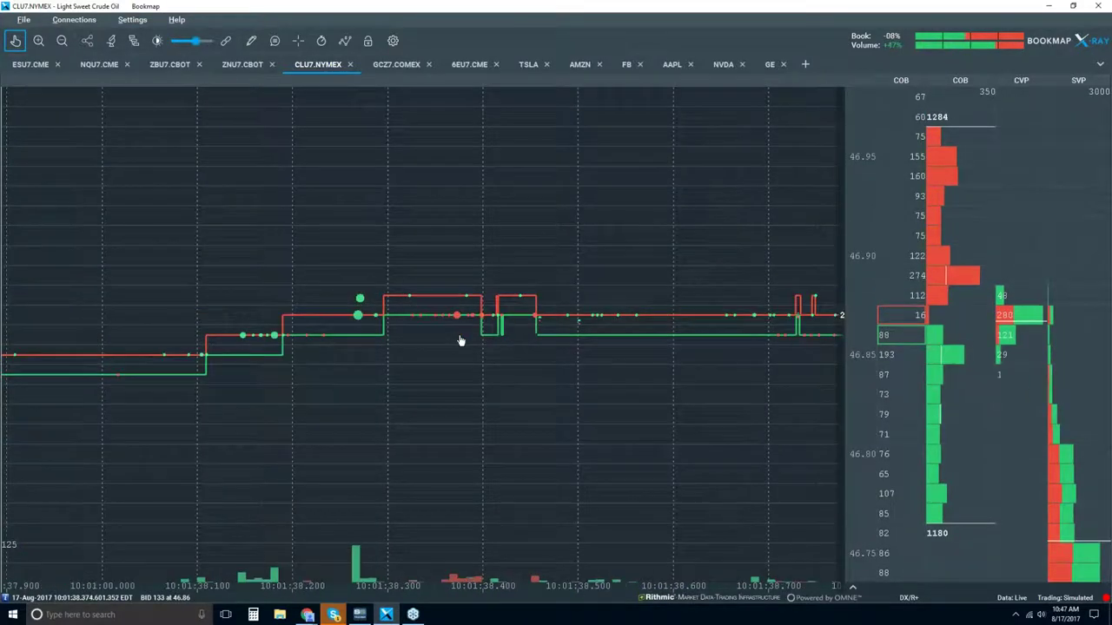
{"action": "scroll", "coordinate": [451, 339], "scroll_direction": "down", "scroll_amount": 3}
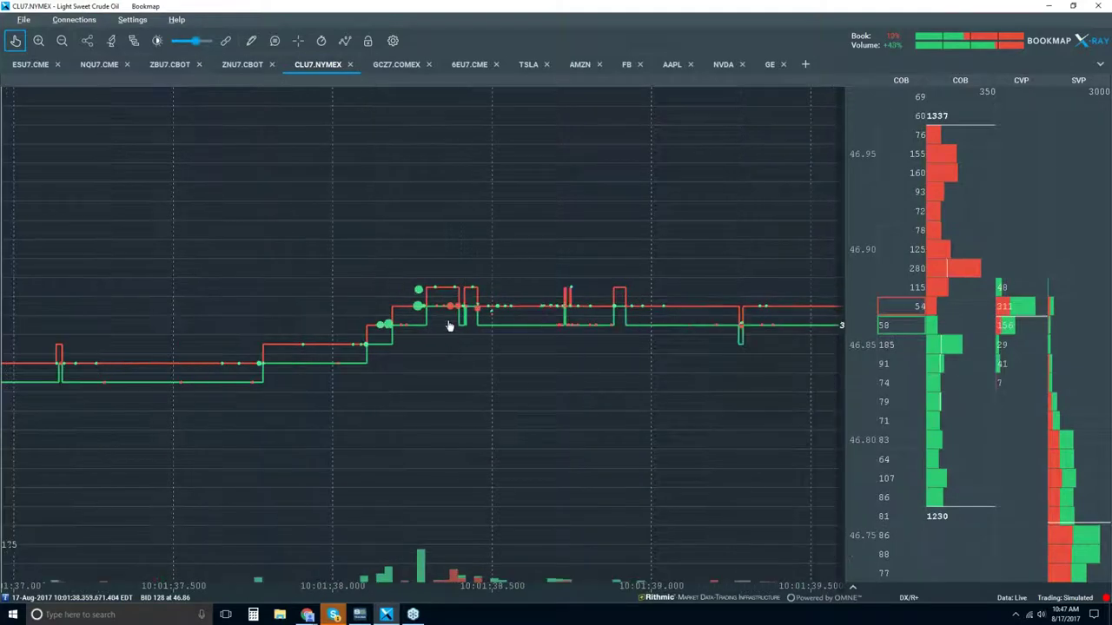
{"action": "scroll", "coordinate": [449, 326], "scroll_direction": "down", "scroll_amount": 1}
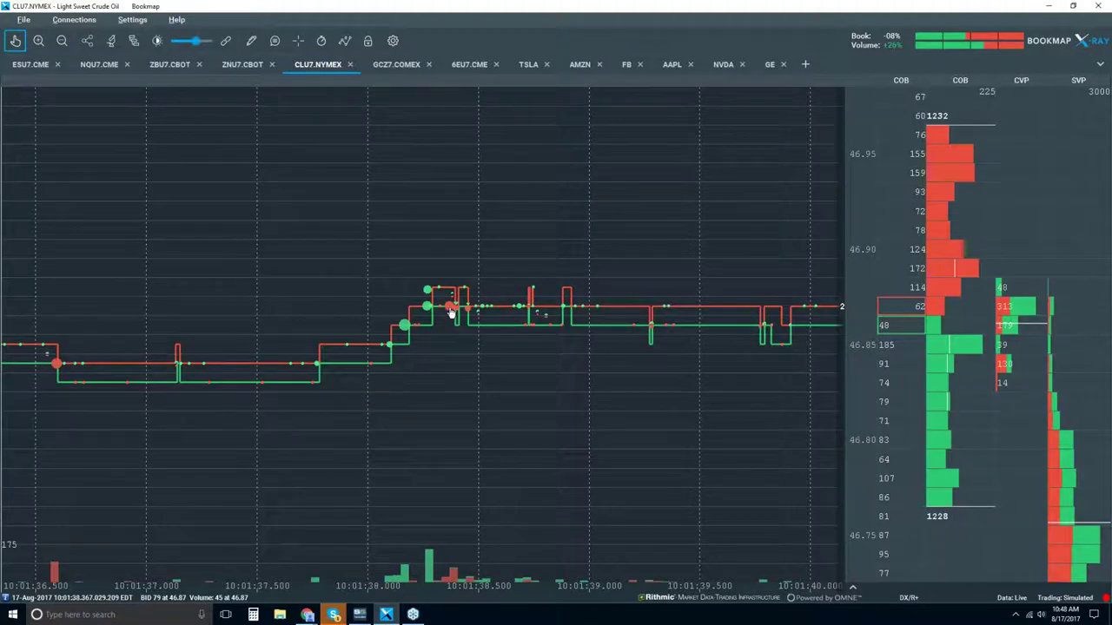
{"action": "scroll", "coordinate": [451, 314], "scroll_direction": "down", "scroll_amount": 4}
{"action": "scroll", "coordinate": [451, 314], "scroll_direction": "down", "scroll_amount": 3}
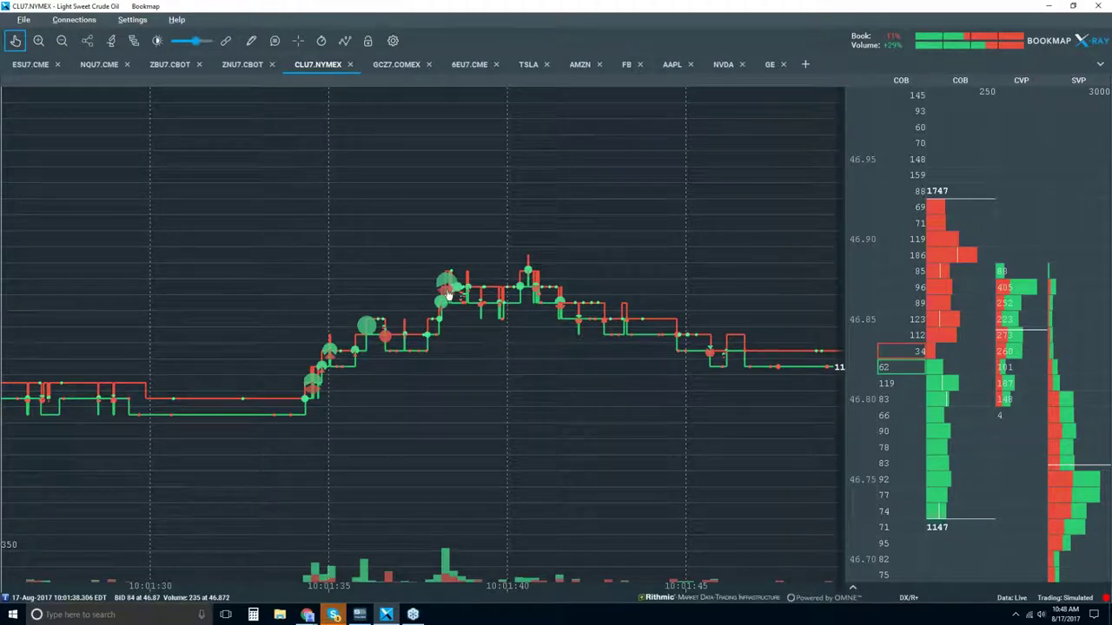
Step: Turn on the chart's data tooltip and read the time, bid/ask and volume of the trades around 10:01:38
{"action": "left_click", "coordinate": [275, 42]}
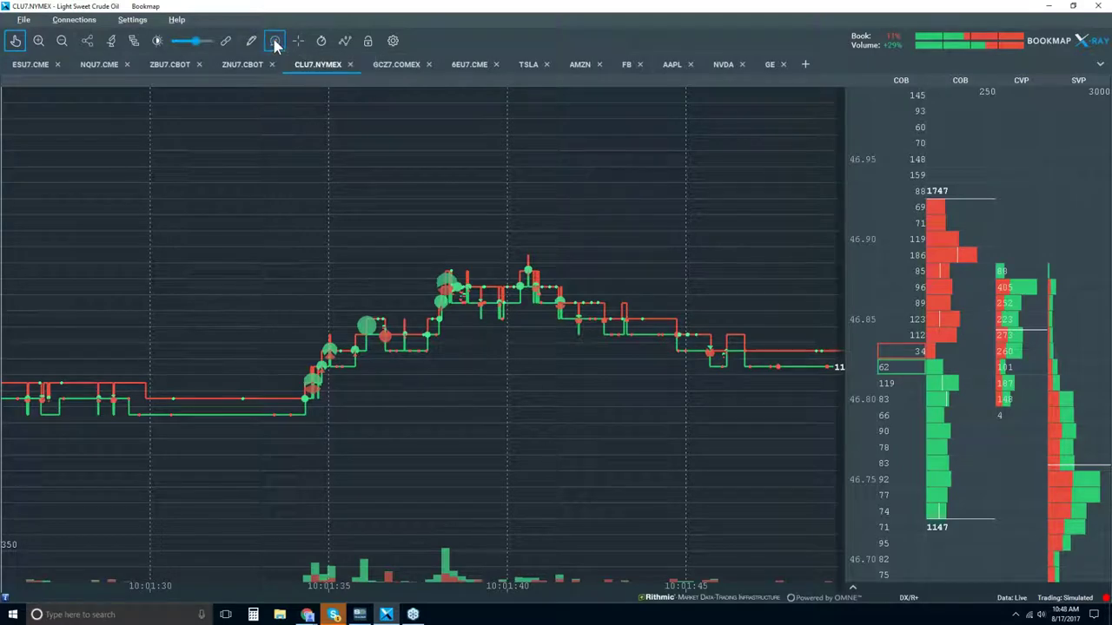
{"action": "mouse_move", "coordinate": [443, 294]}
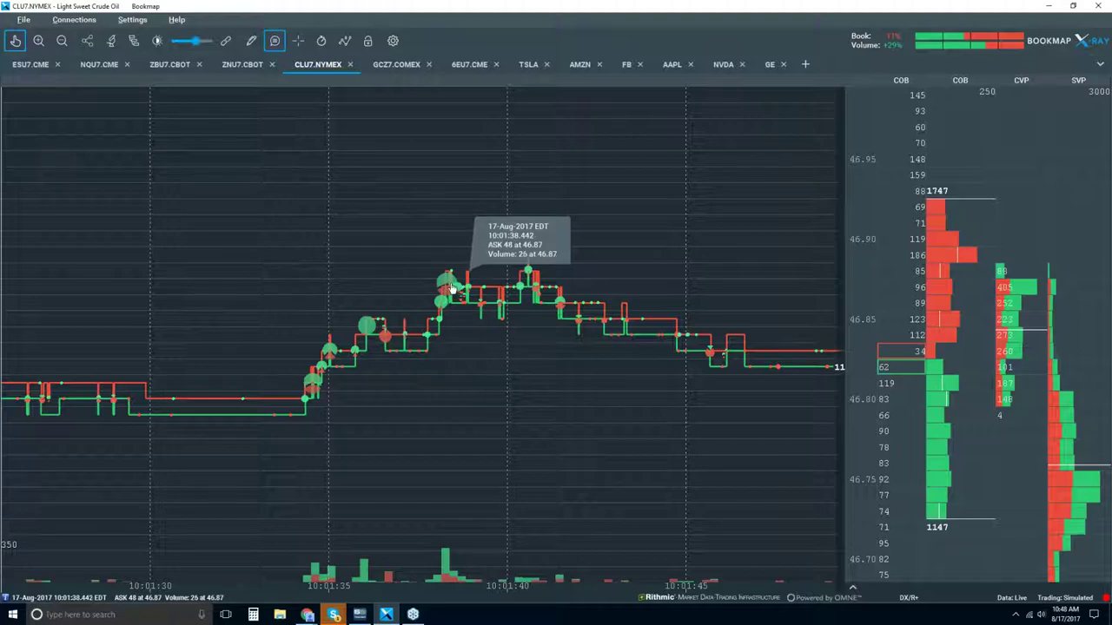
{"action": "scroll", "coordinate": [448, 288], "scroll_direction": "up", "scroll_amount": 5}
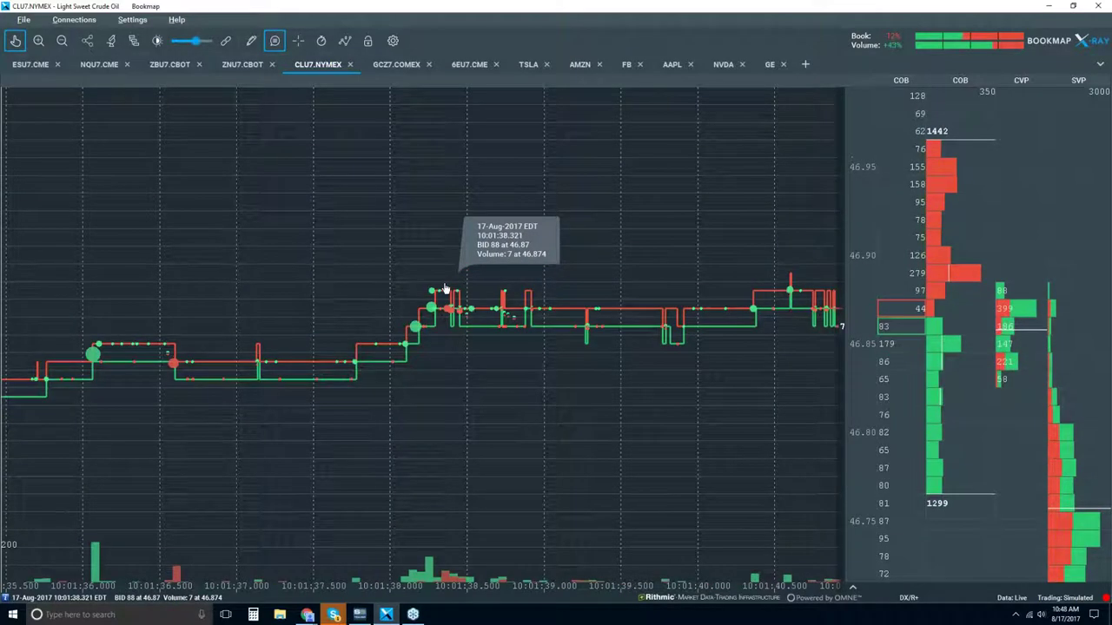
{"action": "scroll", "coordinate": [446, 290], "scroll_direction": "up", "scroll_amount": 3}
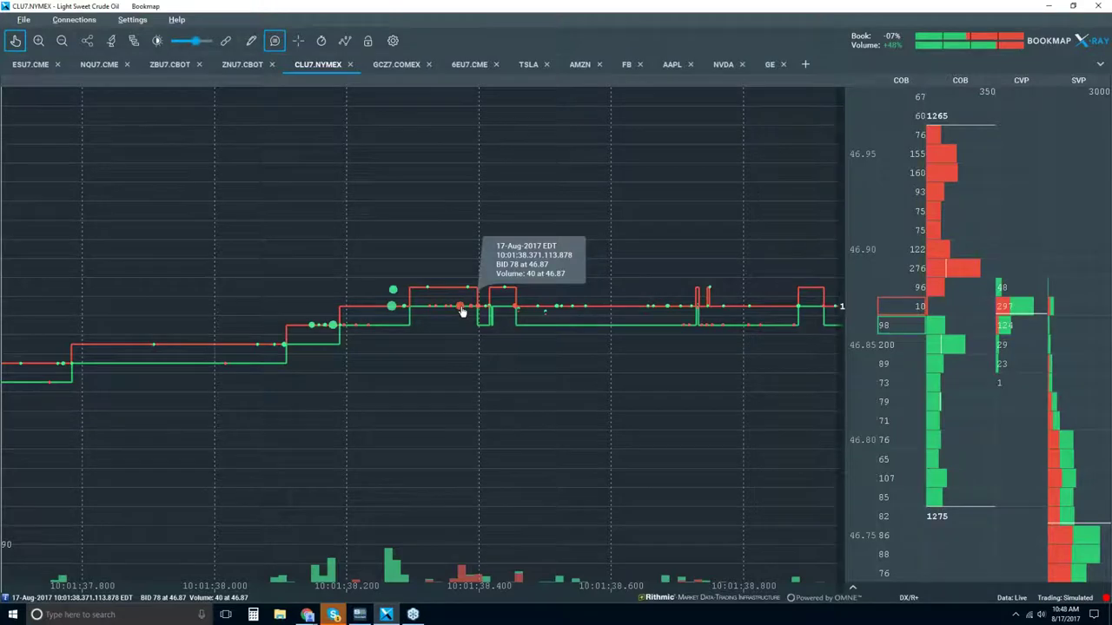
{"action": "scroll", "coordinate": [462, 313], "scroll_direction": "up", "scroll_amount": 3}
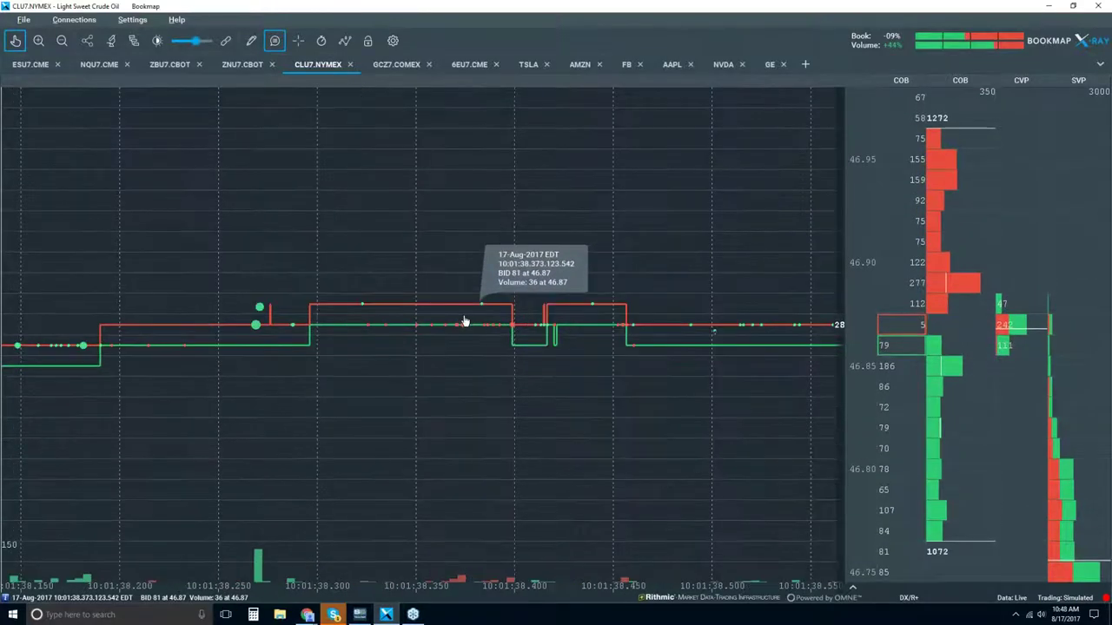
{"action": "scroll", "coordinate": [463, 318], "scroll_direction": "up", "scroll_amount": 3}
{"action": "scroll", "coordinate": [469, 337], "scroll_direction": "up", "scroll_amount": 4}
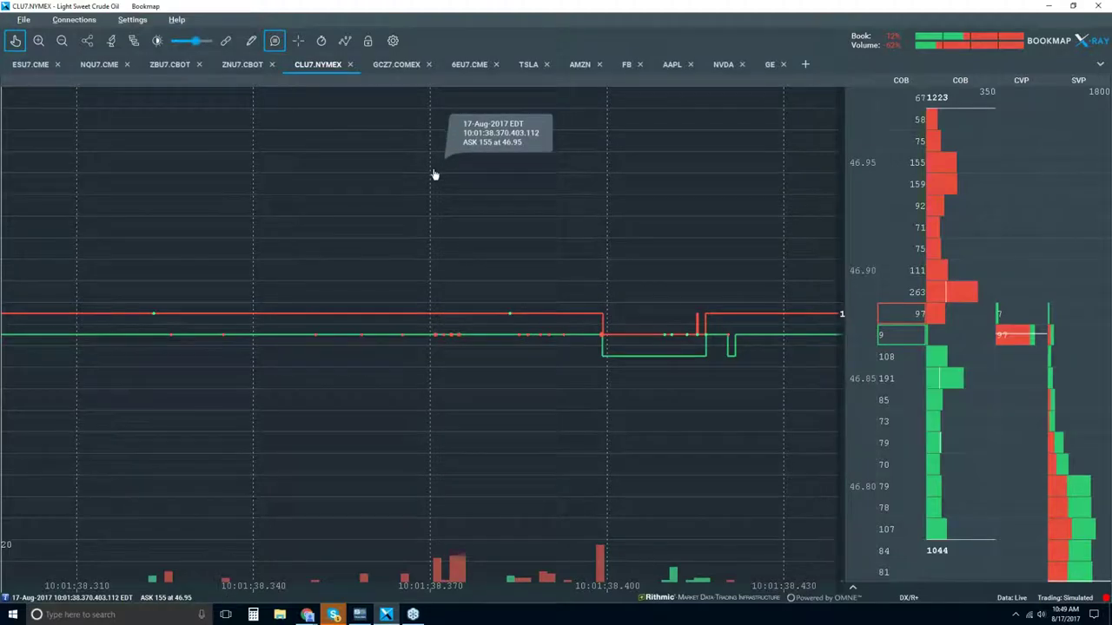
Step: Return the crude oil chart to the live price and show the range from about 10:40 to 10:50
{"action": "scroll", "coordinate": [434, 179], "scroll_direction": "down", "scroll_amount": 3}
{"action": "scroll", "coordinate": [434, 179], "scroll_direction": "down", "scroll_amount": 10}
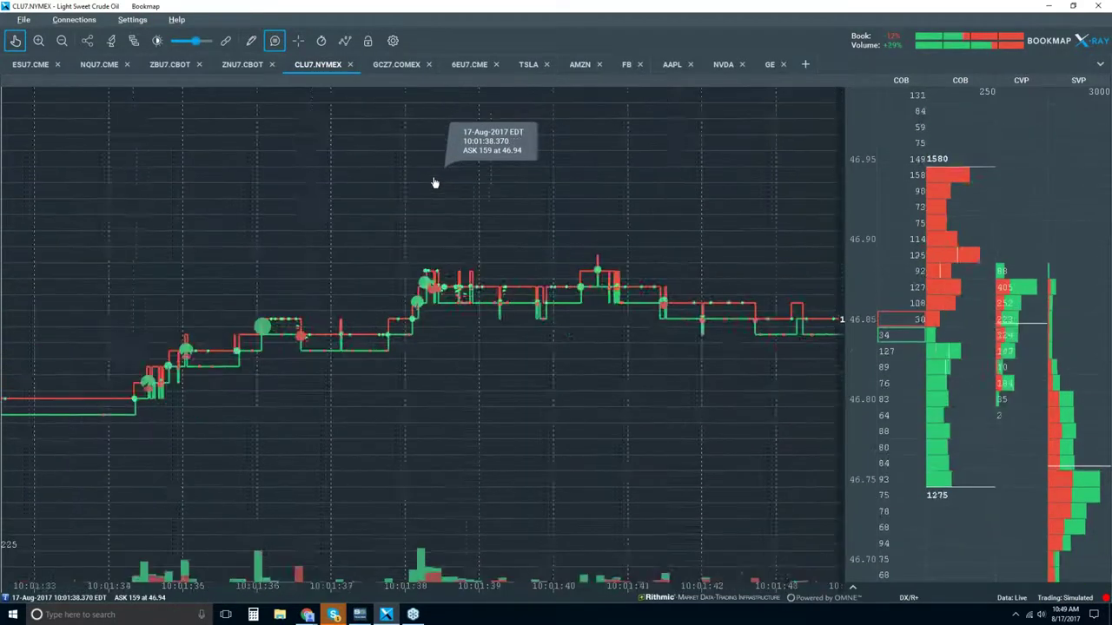
{"action": "scroll", "coordinate": [435, 181], "scroll_direction": "down", "scroll_amount": 3}
{"action": "left_click", "coordinate": [14, 41]}
{"action": "scroll", "coordinate": [304, 275], "scroll_direction": "down", "scroll_amount": 2}
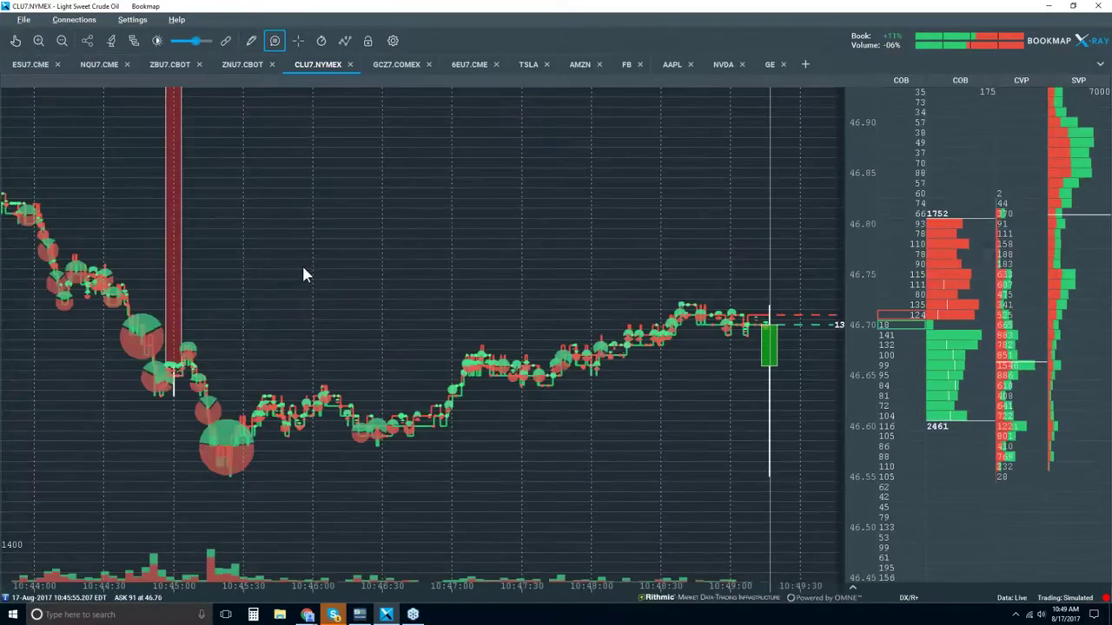
{"action": "scroll", "coordinate": [303, 274], "scroll_direction": "down", "scroll_amount": 1}
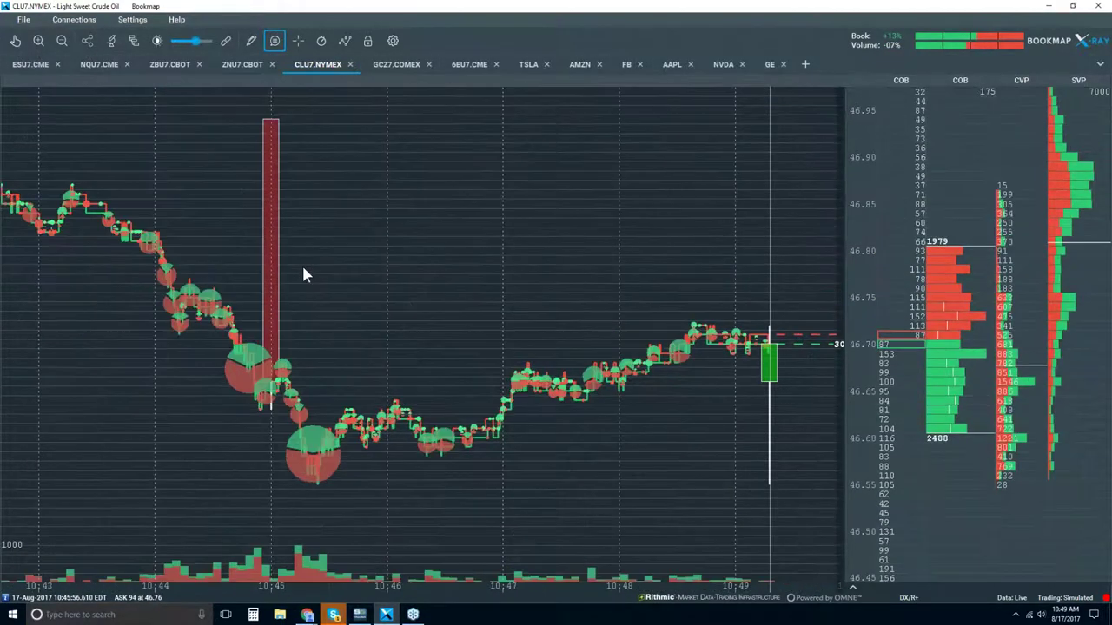
{"action": "scroll", "coordinate": [303, 274], "scroll_direction": "down", "scroll_amount": 1}
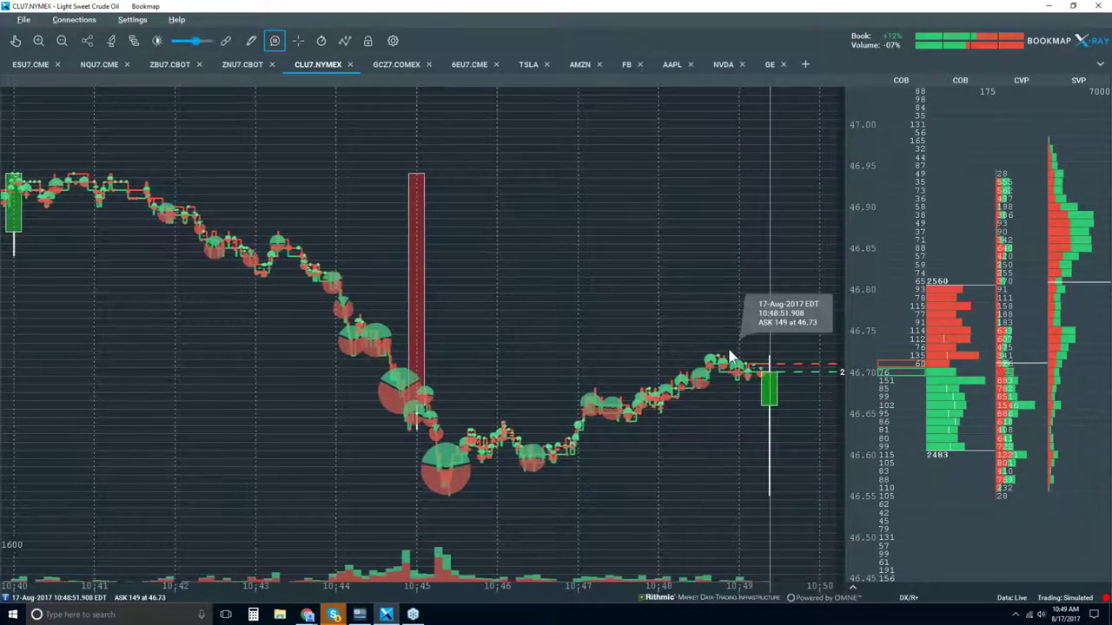
Step: Widen the crude oil chart to the range from about 09:45 to the live price and turn off the data tooltip
{"action": "scroll", "coordinate": [598, 247], "scroll_direction": "down", "scroll_amount": 1}
{"action": "scroll", "coordinate": [598, 248], "scroll_direction": "down", "scroll_amount": 1}
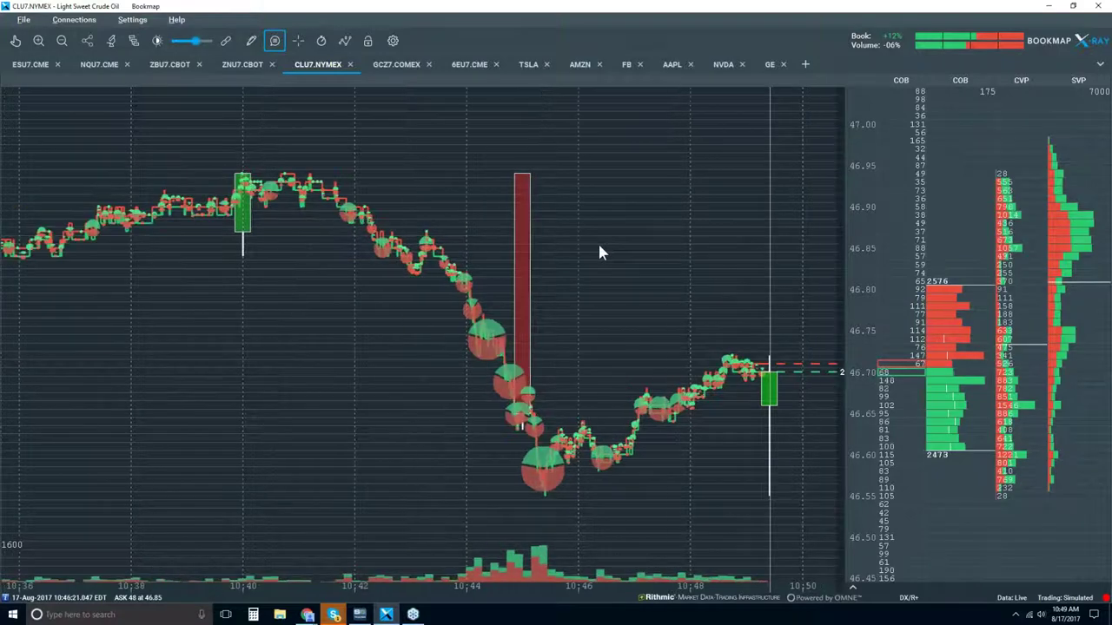
{"action": "left_click", "coordinate": [15, 42]}
{"action": "scroll", "coordinate": [360, 220], "scroll_direction": "down", "scroll_amount": 3}
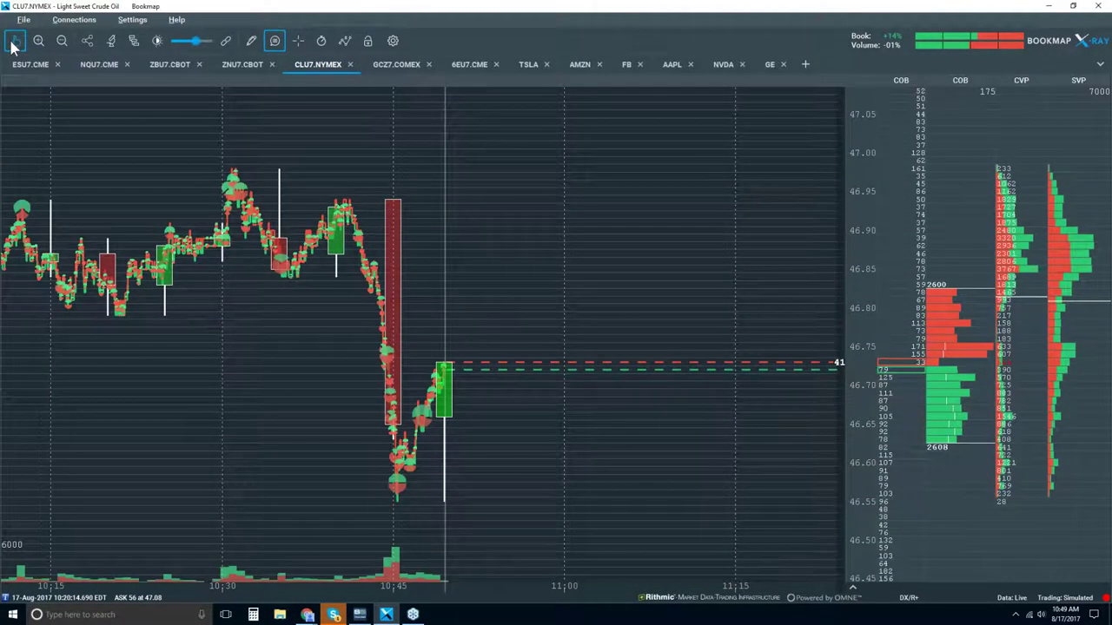
{"action": "left_click_drag", "start_coordinate": [53, 252], "coordinate": [377, 251]}
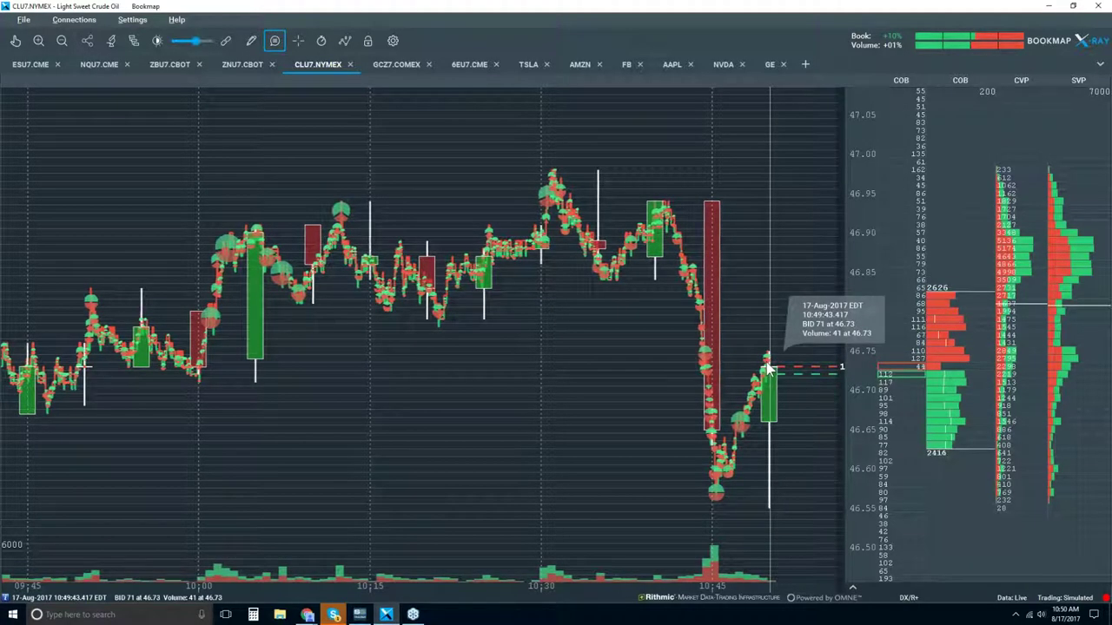
{"action": "left_click", "coordinate": [274, 40]}
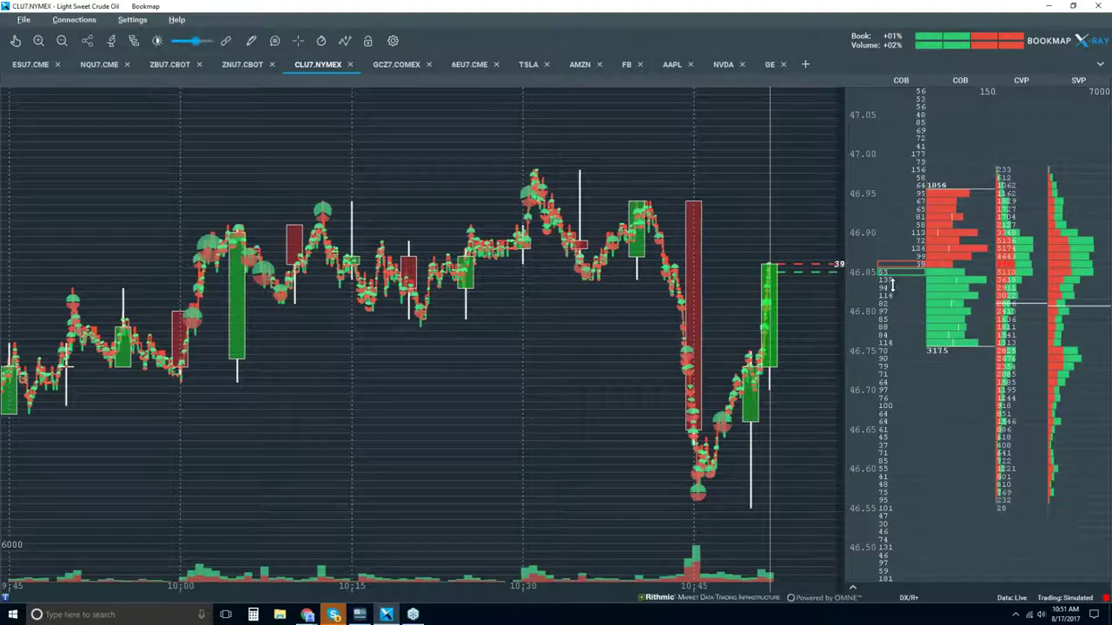
Step: Show the Heatmap and Extended components on the crude oil chart
{"action": "left_click", "coordinate": [345, 40]}
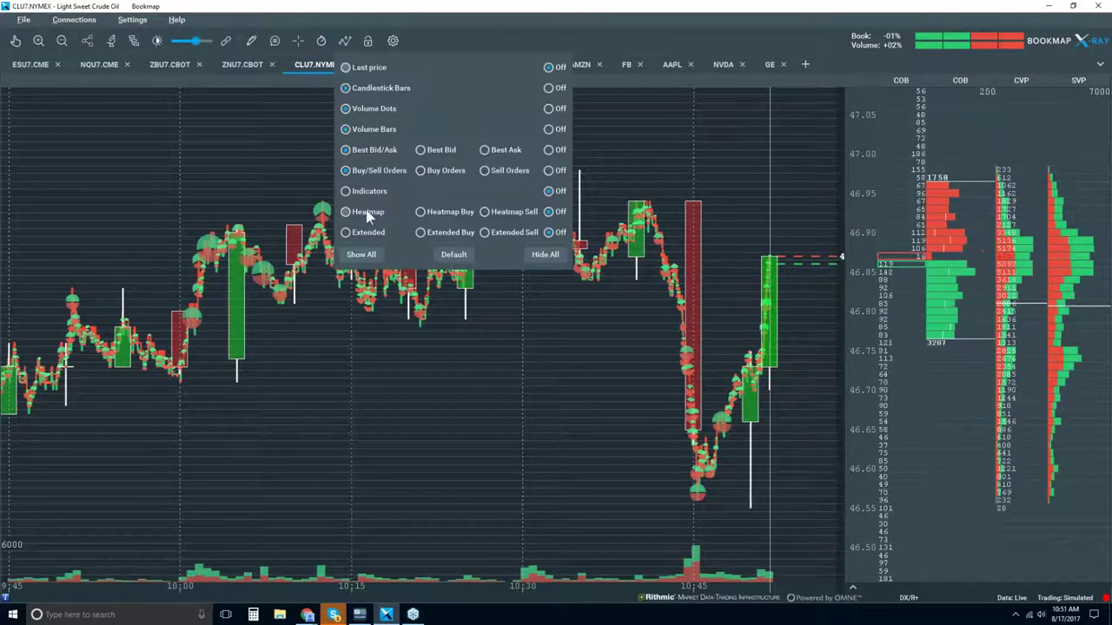
{"action": "left_click", "coordinate": [368, 212]}
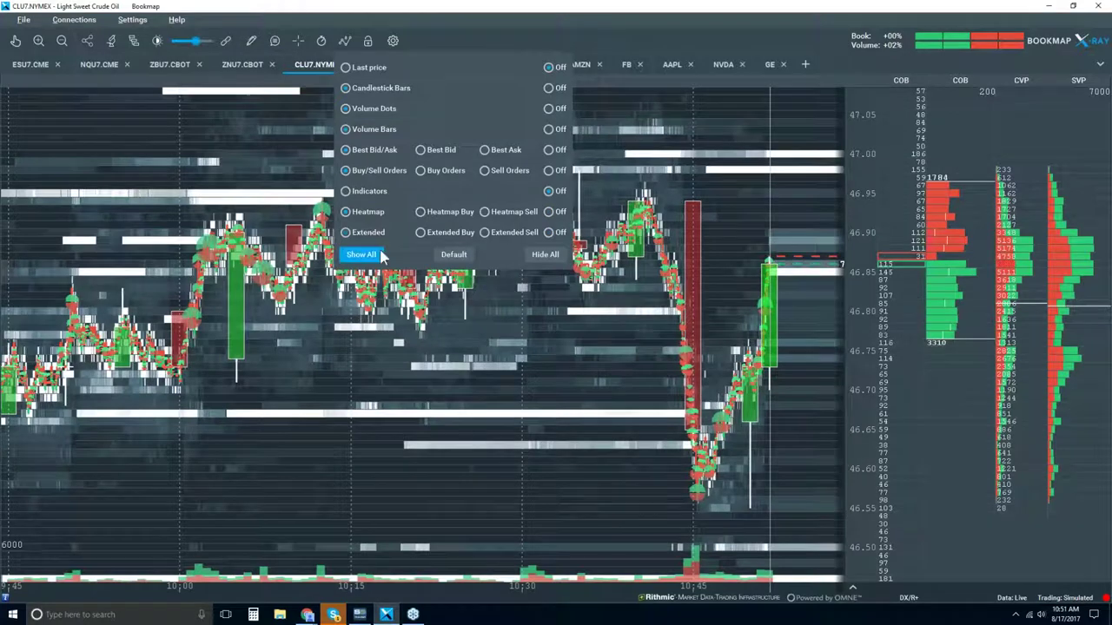
{"action": "left_click", "coordinate": [665, 37]}
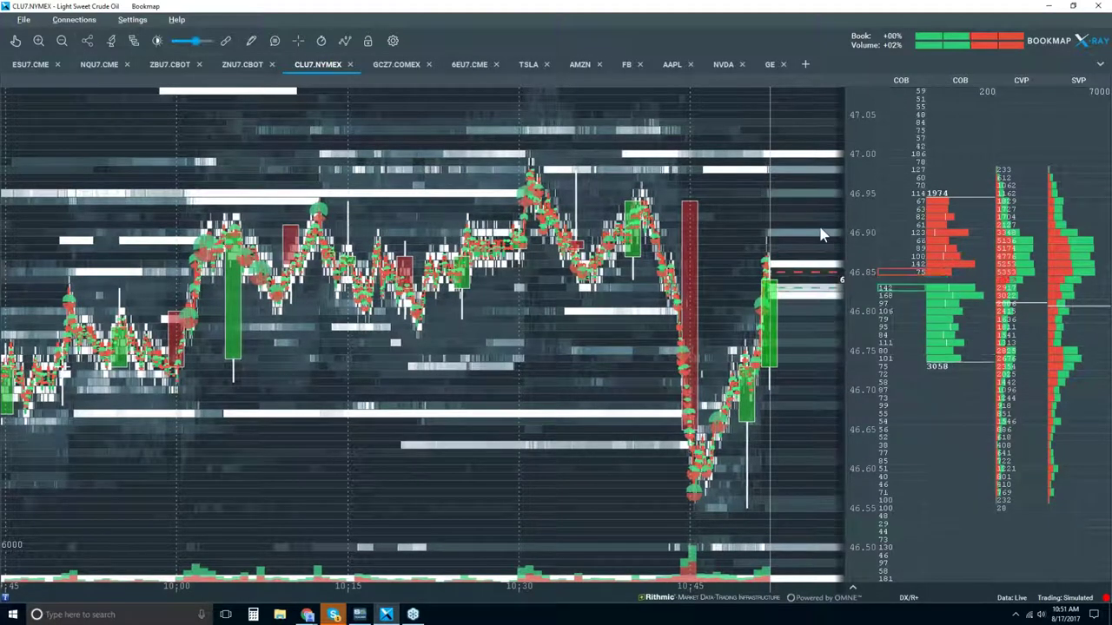
Step: Turn on the data tooltip and examine the heatmap's resting orders and volume between about 10:44 and the live price
{"action": "scroll", "coordinate": [821, 234], "scroll_direction": "up", "scroll_amount": 5}
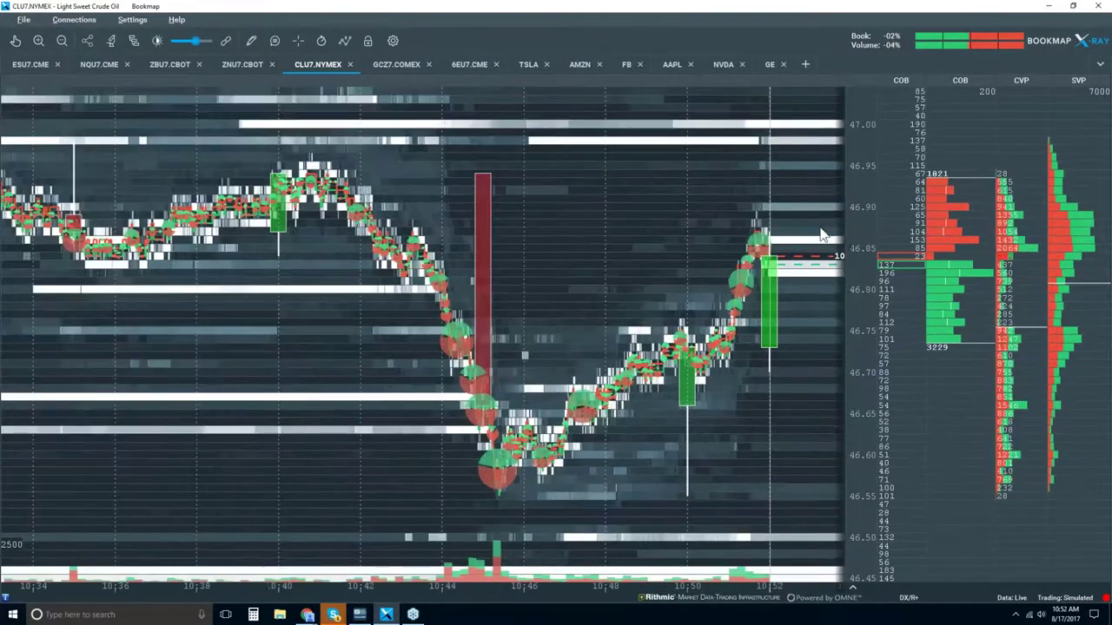
{"action": "scroll", "coordinate": [821, 235], "scroll_direction": "up", "scroll_amount": 3}
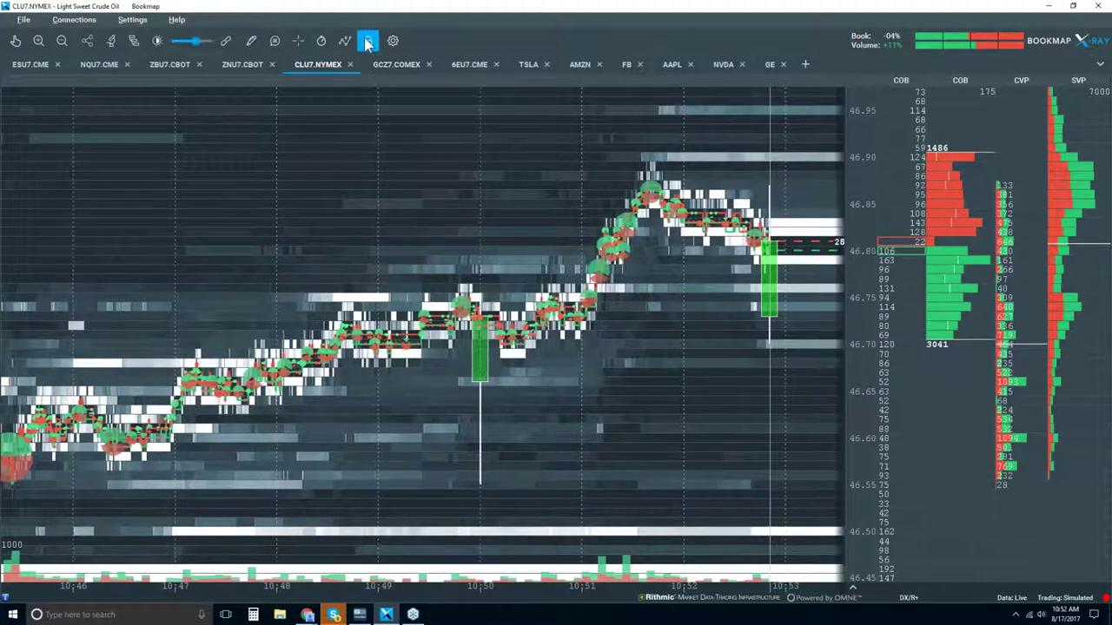
{"action": "left_click", "coordinate": [275, 41]}
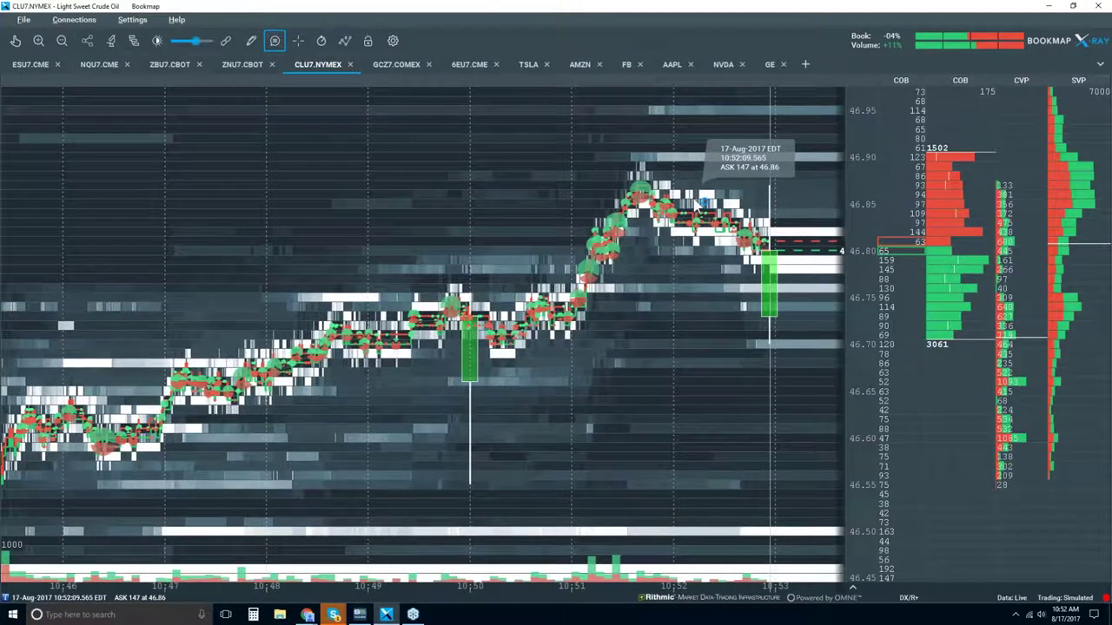
{"action": "scroll", "coordinate": [638, 195], "scroll_direction": "up", "scroll_amount": 3}
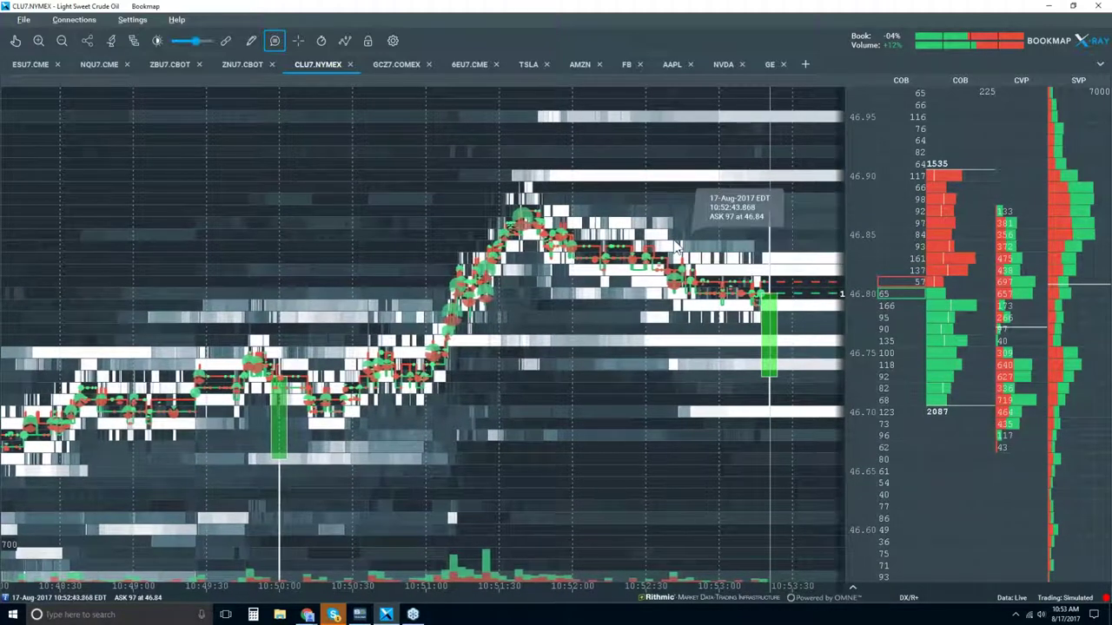
{"action": "scroll", "coordinate": [693, 254], "scroll_direction": "down", "scroll_amount": 2}
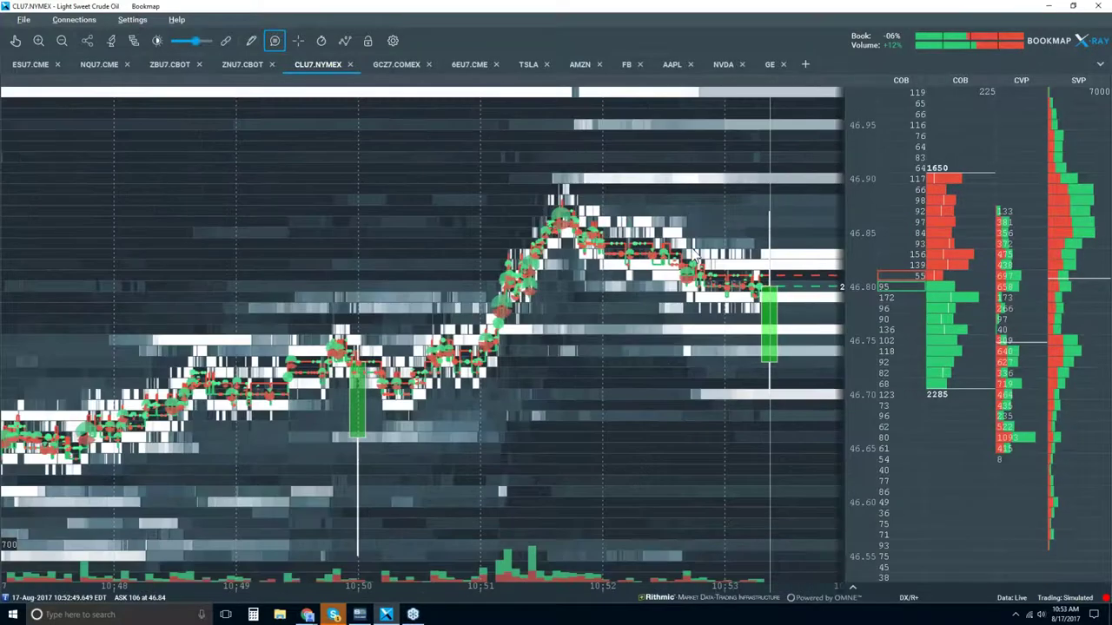
{"action": "scroll", "coordinate": [694, 254], "scroll_direction": "down", "scroll_amount": 3}
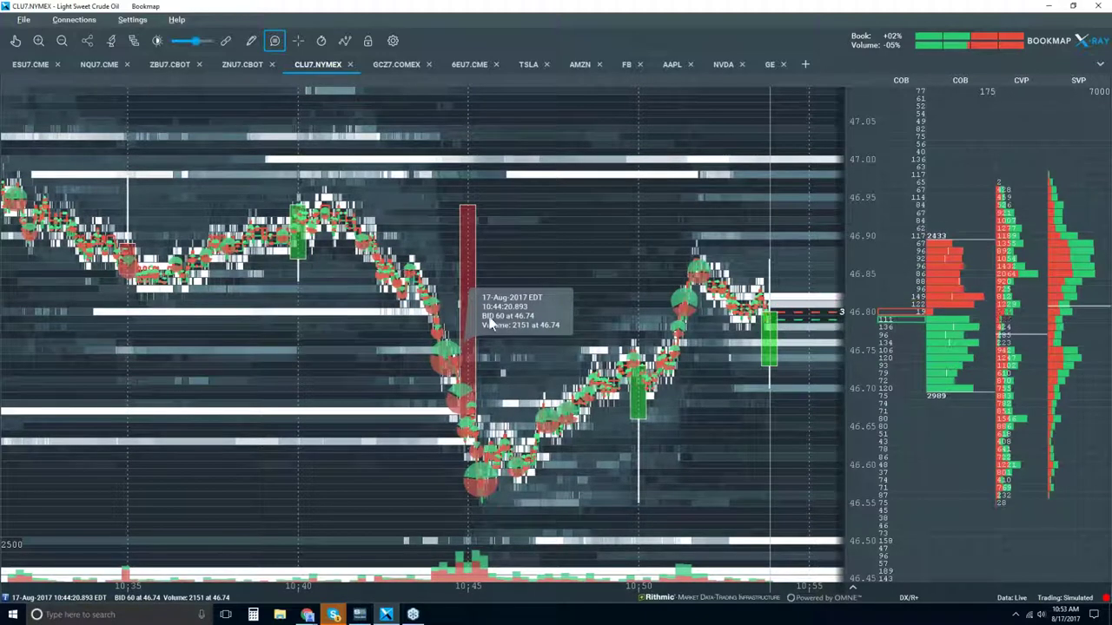
Step: Draw two horizontal lines across the crude oil chart, at about 46.79 and 46.71, and leave drawing mode
{"action": "scroll", "coordinate": [504, 294], "scroll_direction": "down", "scroll_amount": 2}
{"action": "scroll", "coordinate": [508, 306], "scroll_direction": "down", "scroll_amount": 3}
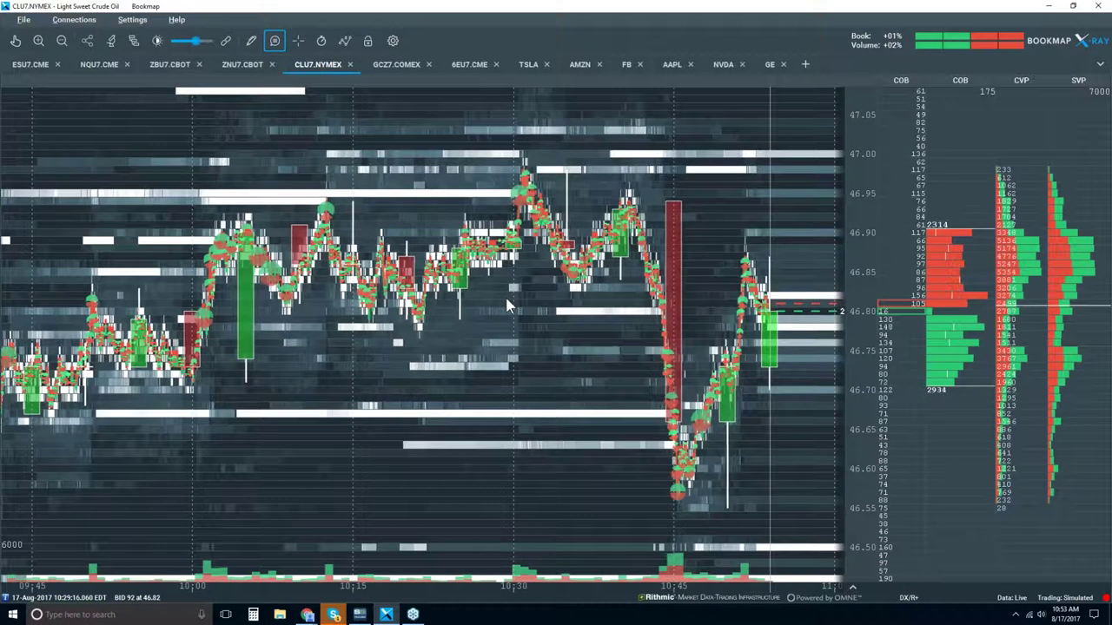
{"action": "left_click", "coordinate": [275, 40]}
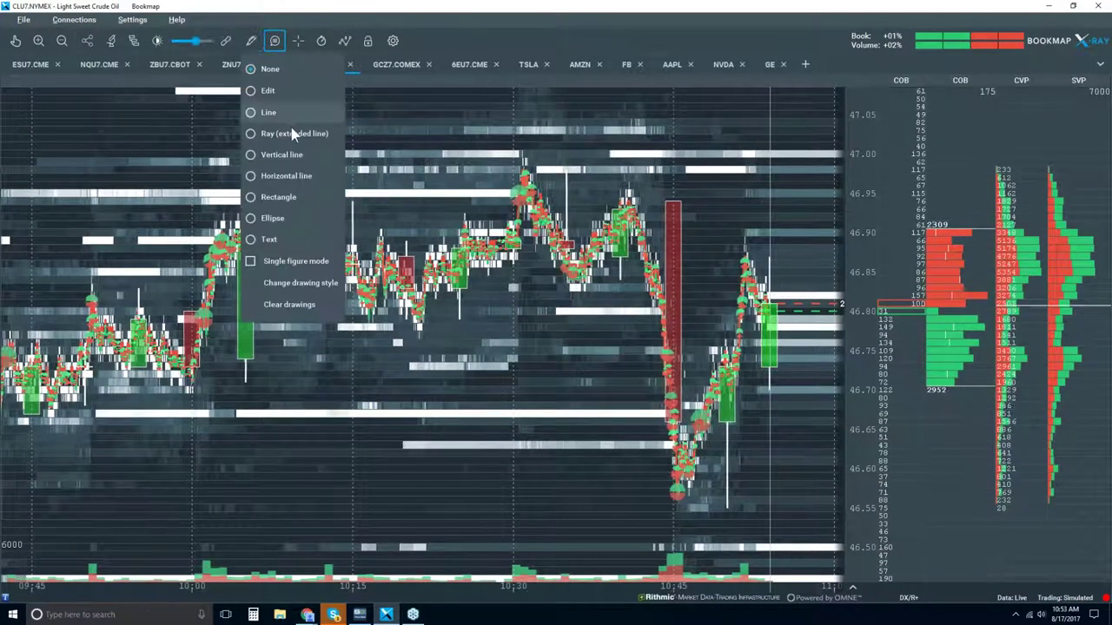
{"action": "left_click", "coordinate": [307, 176]}
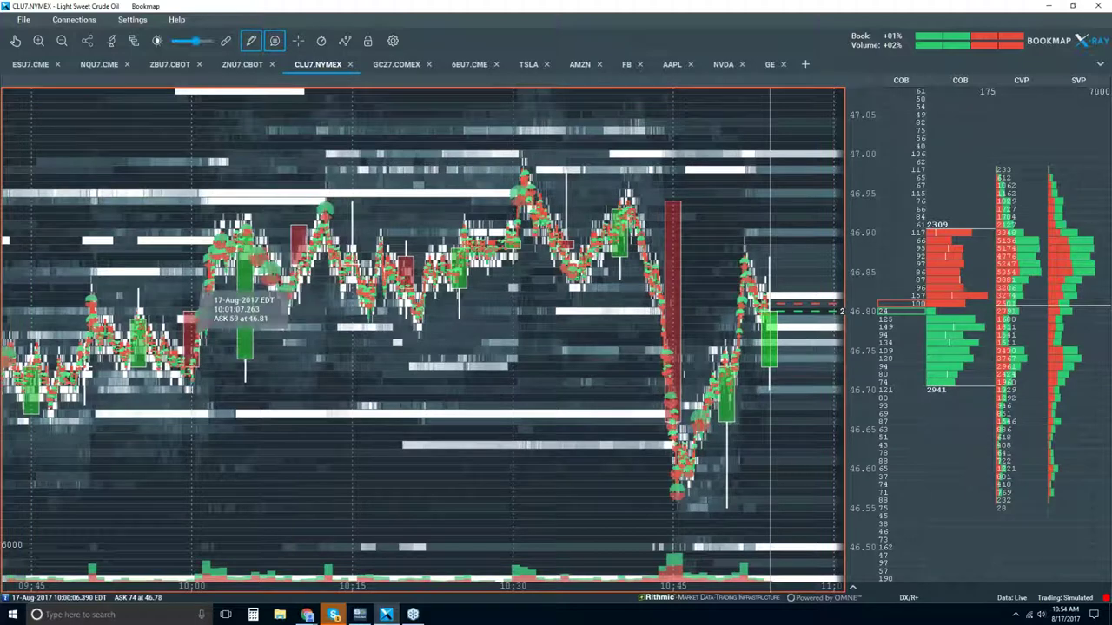
{"action": "left_click", "coordinate": [213, 372]}
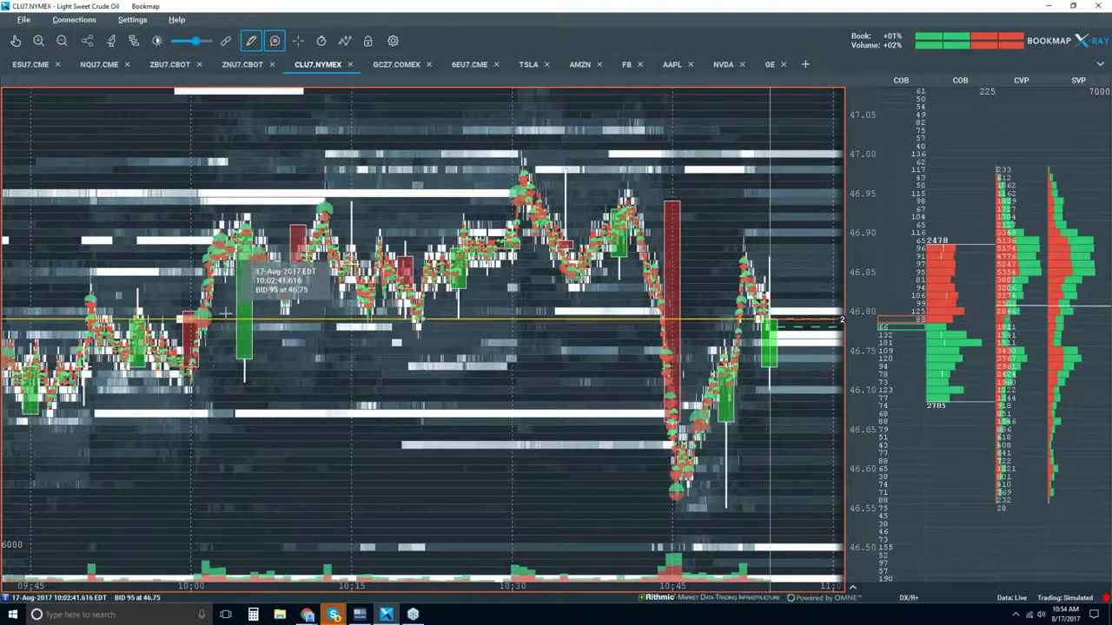
{"action": "left_click", "coordinate": [222, 379]}
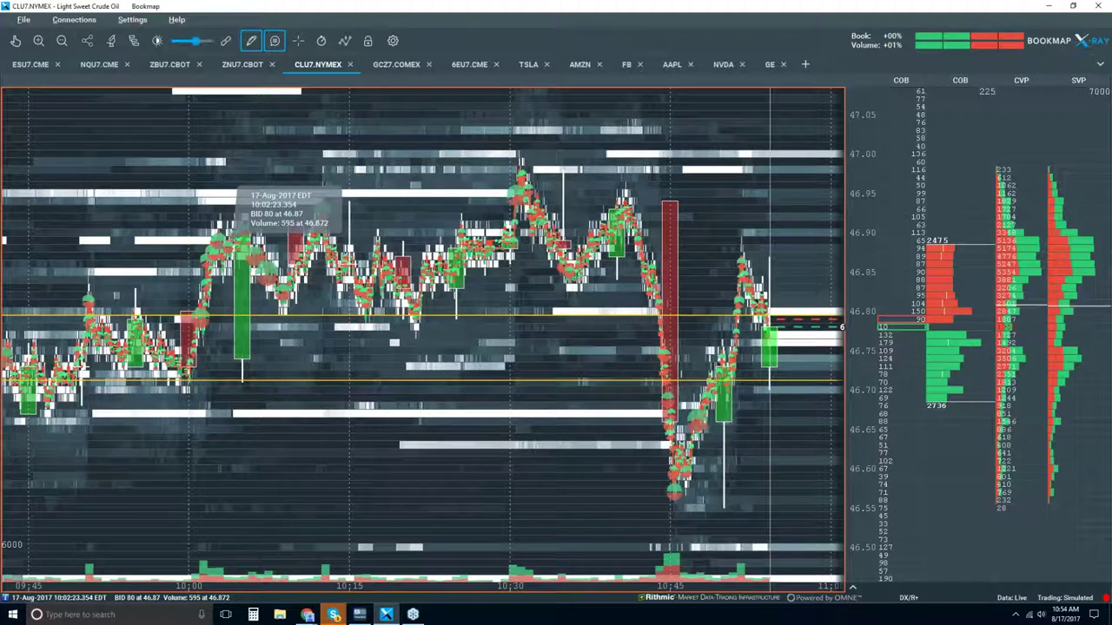
{"action": "left_click", "coordinate": [253, 40]}
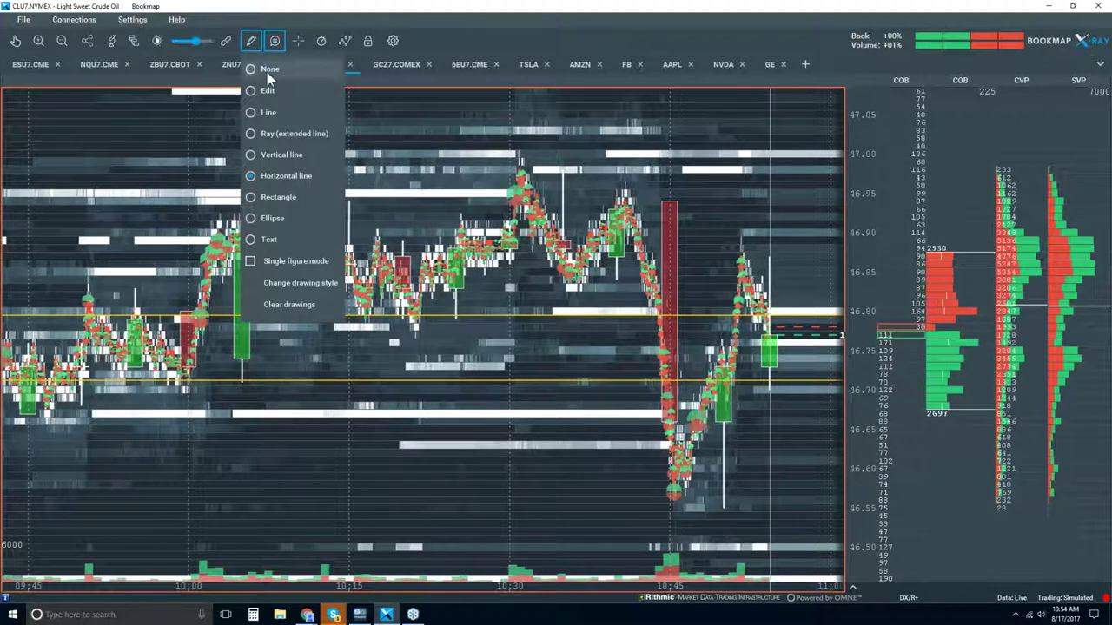
{"action": "left_click", "coordinate": [269, 69]}
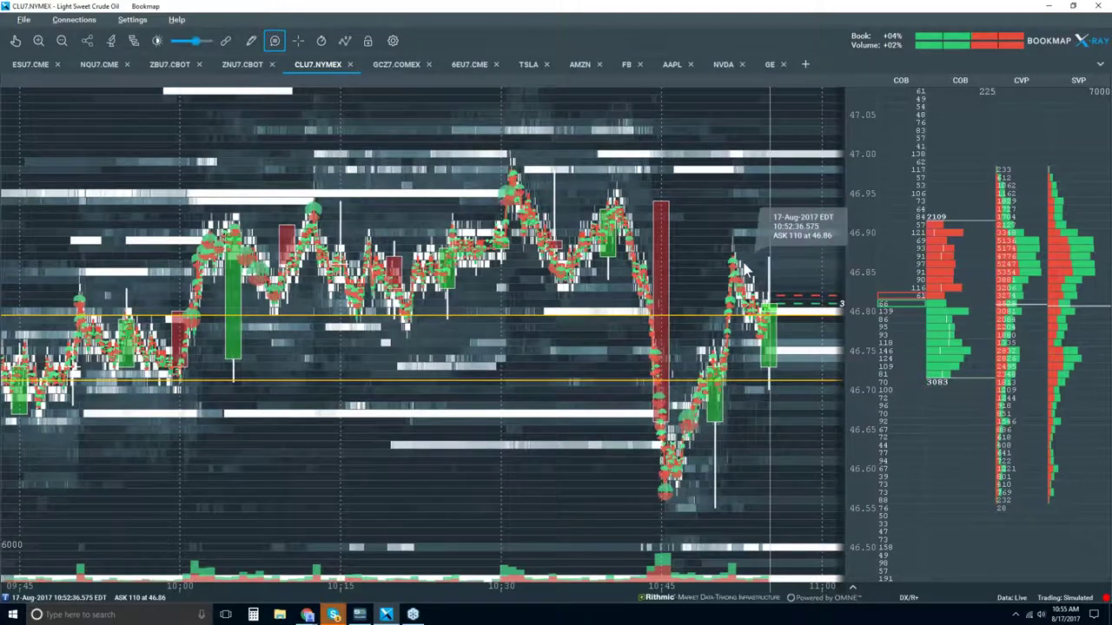
Step: Turn off the data tooltip and examine how price and heatmap liquidity behave around the two horizontal lines up to about 10:57
{"action": "scroll", "coordinate": [745, 271], "scroll_direction": "up", "scroll_amount": 2}
{"action": "scroll", "coordinate": [744, 271], "scroll_direction": "up", "scroll_amount": 2}
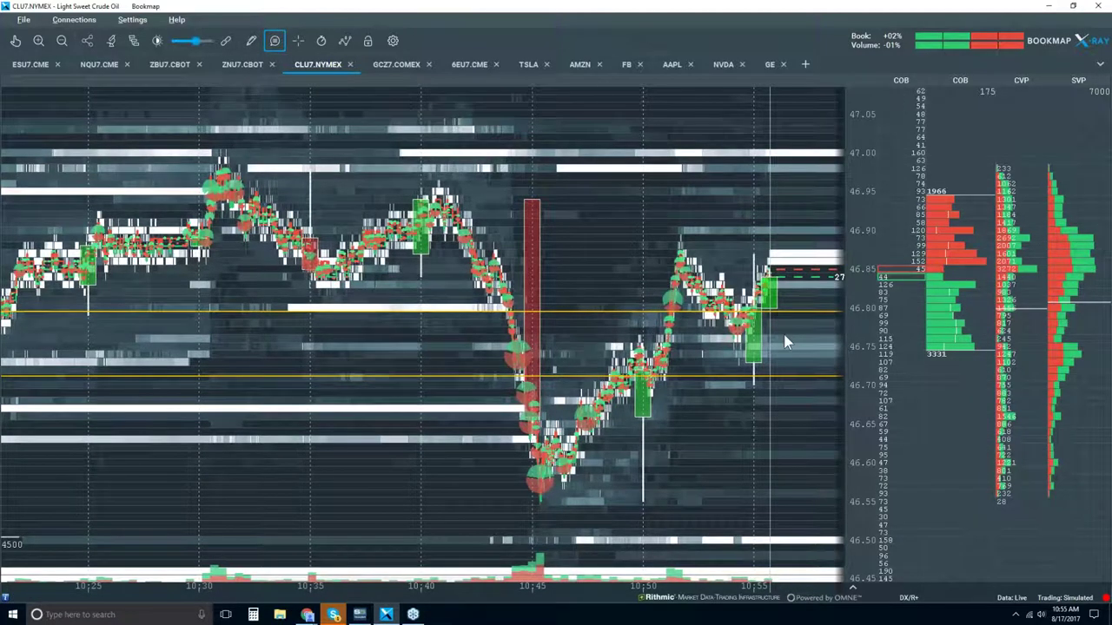
{"action": "left_click", "coordinate": [275, 41]}
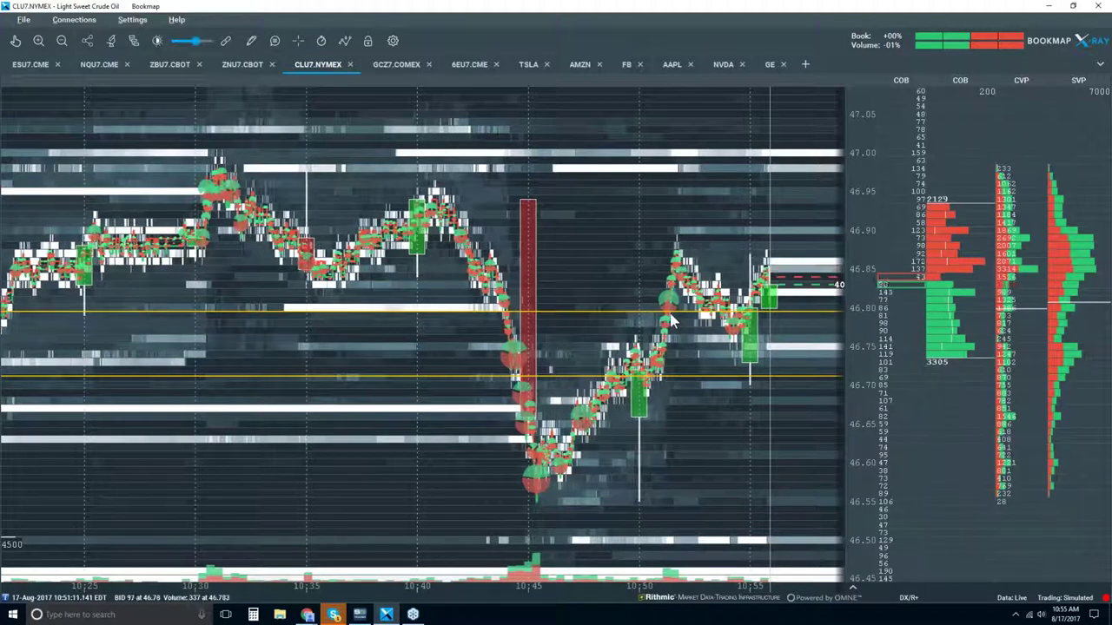
{"action": "scroll", "coordinate": [671, 324], "scroll_direction": "down", "scroll_amount": 1}
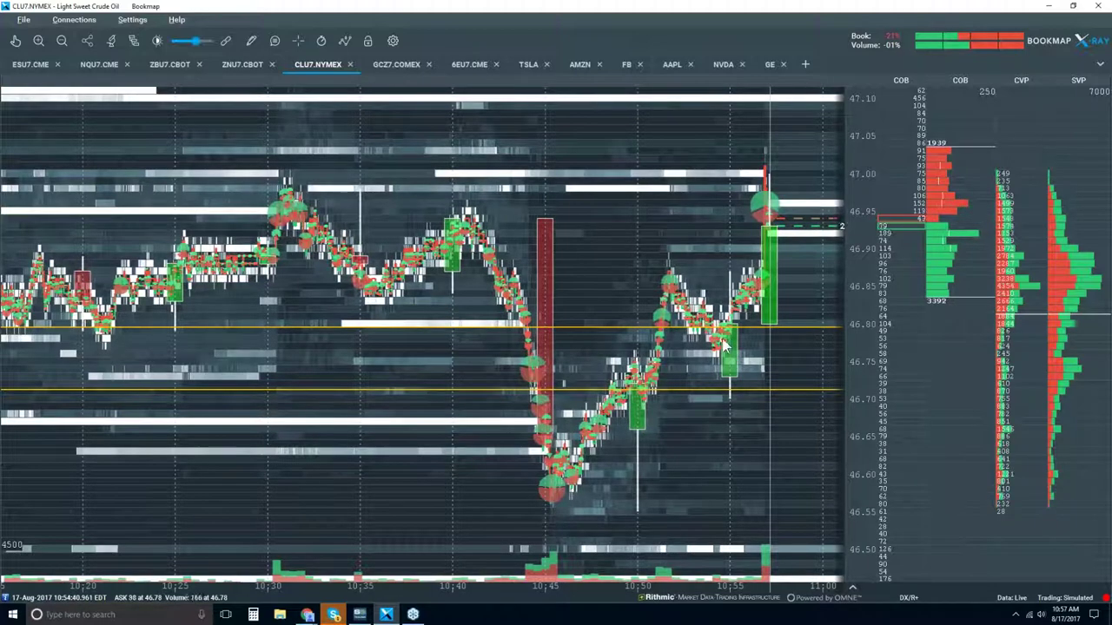
{"action": "scroll", "coordinate": [635, 324], "scroll_direction": "down", "scroll_amount": 2}
{"action": "scroll", "coordinate": [635, 323], "scroll_direction": "down", "scroll_amount": 1}
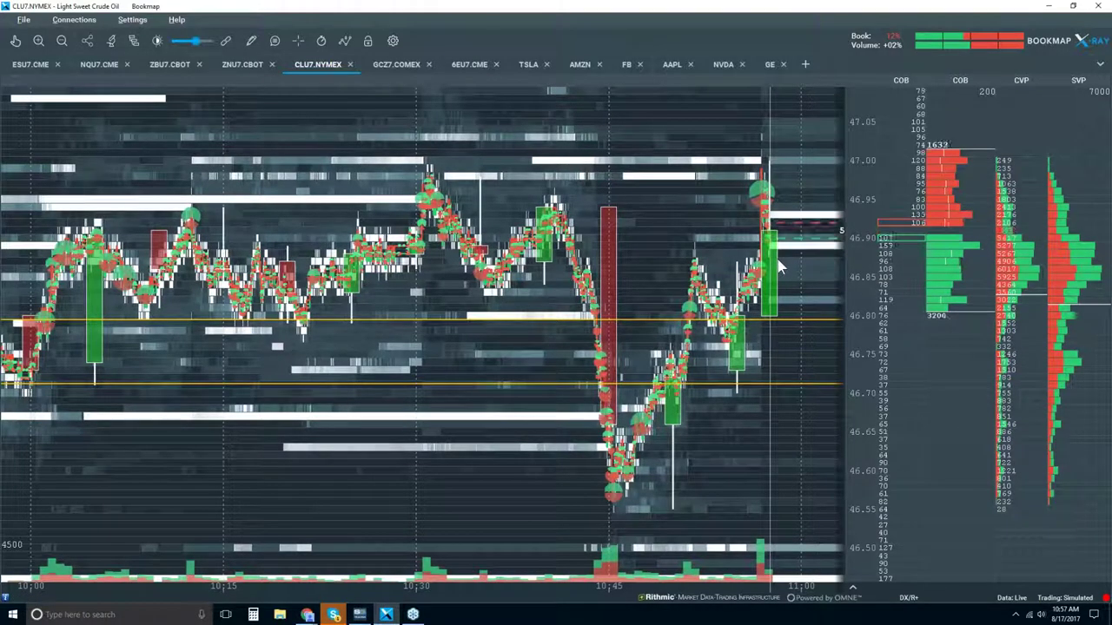
{"action": "scroll", "coordinate": [737, 247], "scroll_direction": "up", "scroll_amount": 2}
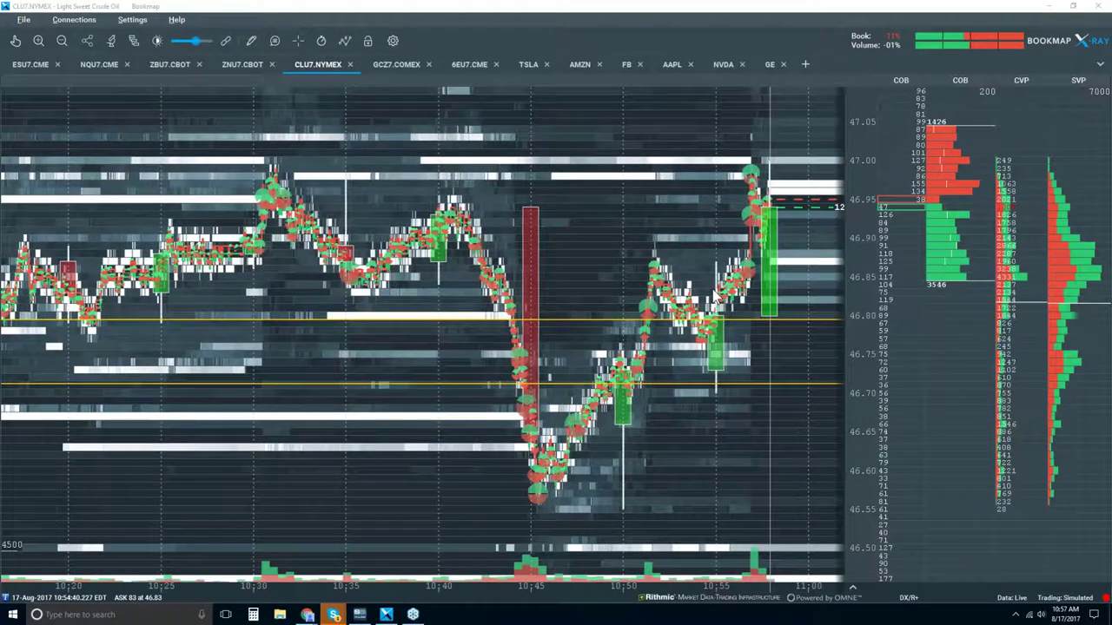
{"action": "scroll", "coordinate": [710, 292], "scroll_direction": "down", "scroll_amount": 2}
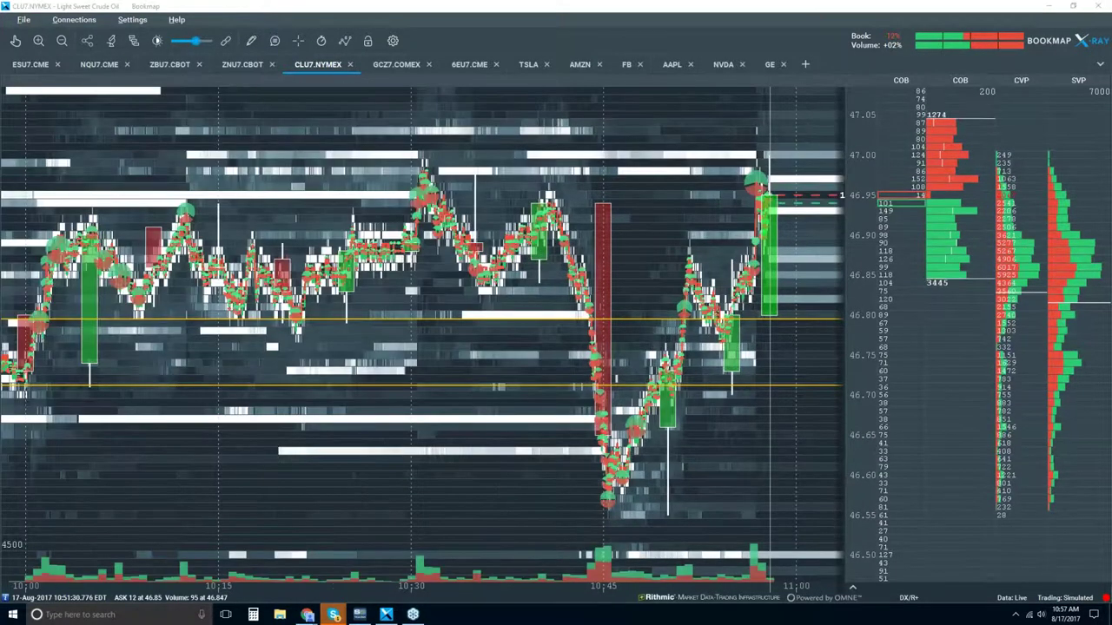
Step: Hide the Volume Dots, Heatmap and Extended components on the crude oil chart
{"action": "left_click", "coordinate": [345, 40]}
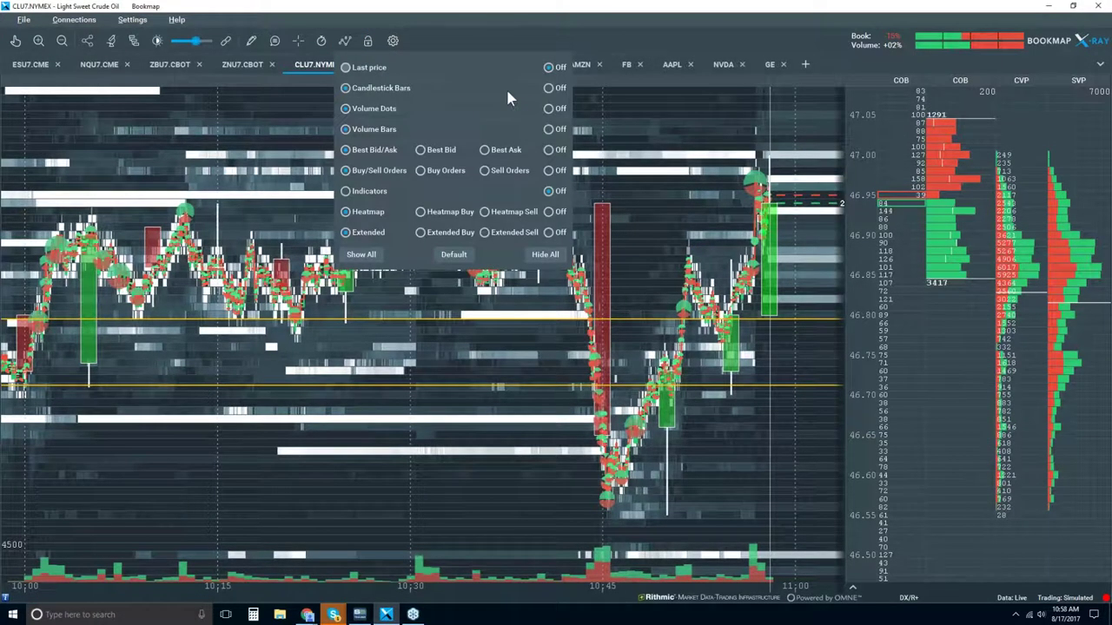
{"action": "left_click", "coordinate": [549, 108]}
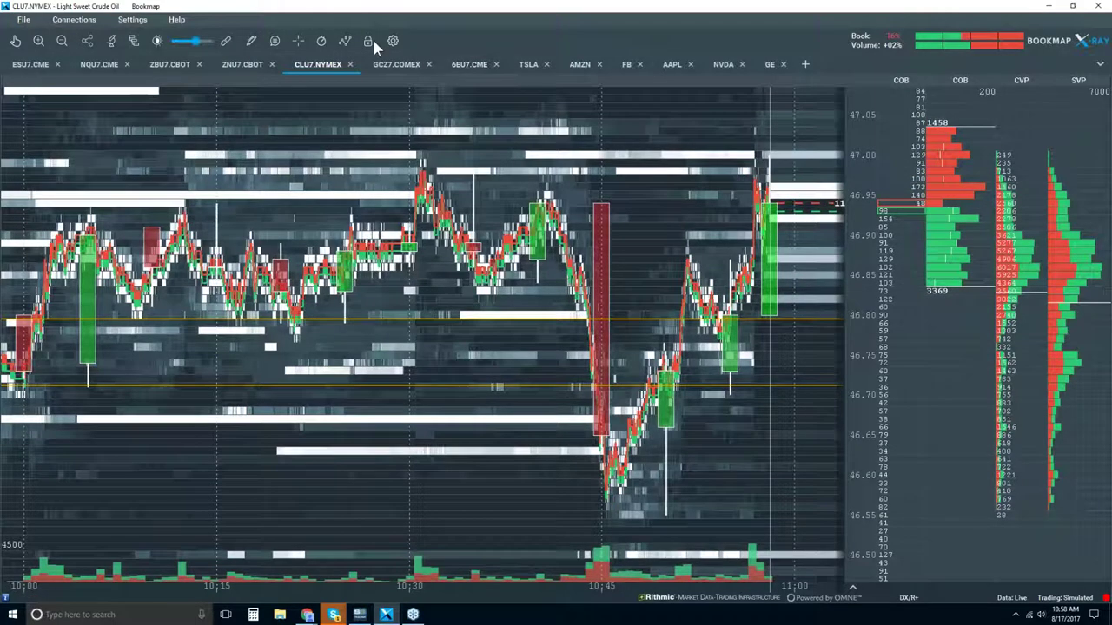
{"action": "left_click", "coordinate": [346, 40]}
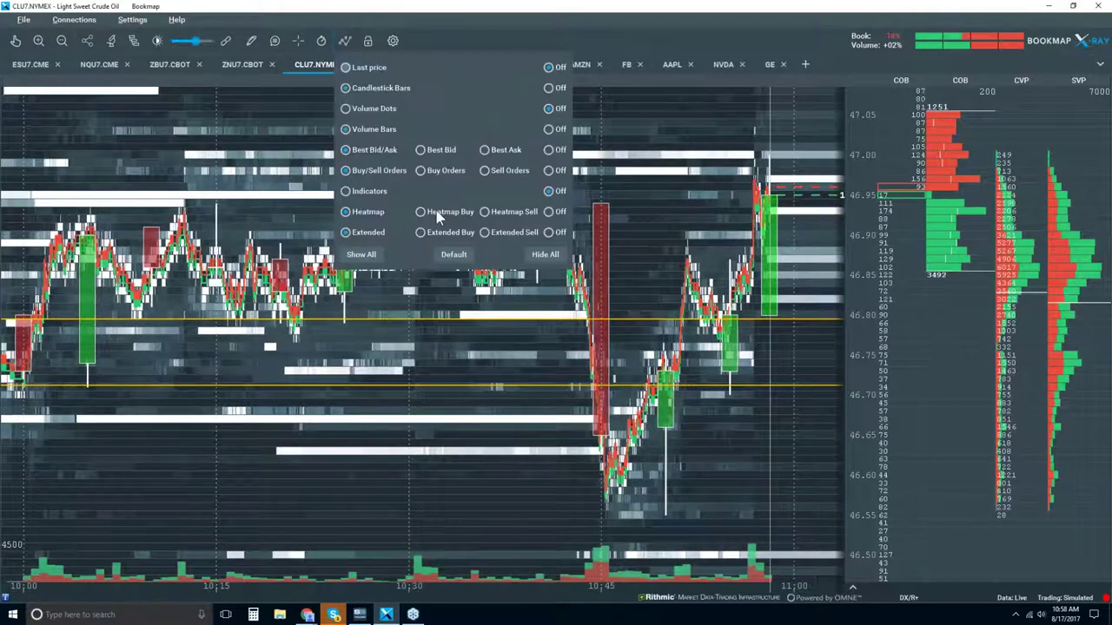
{"action": "left_click", "coordinate": [548, 211]}
{"action": "left_click", "coordinate": [549, 232]}
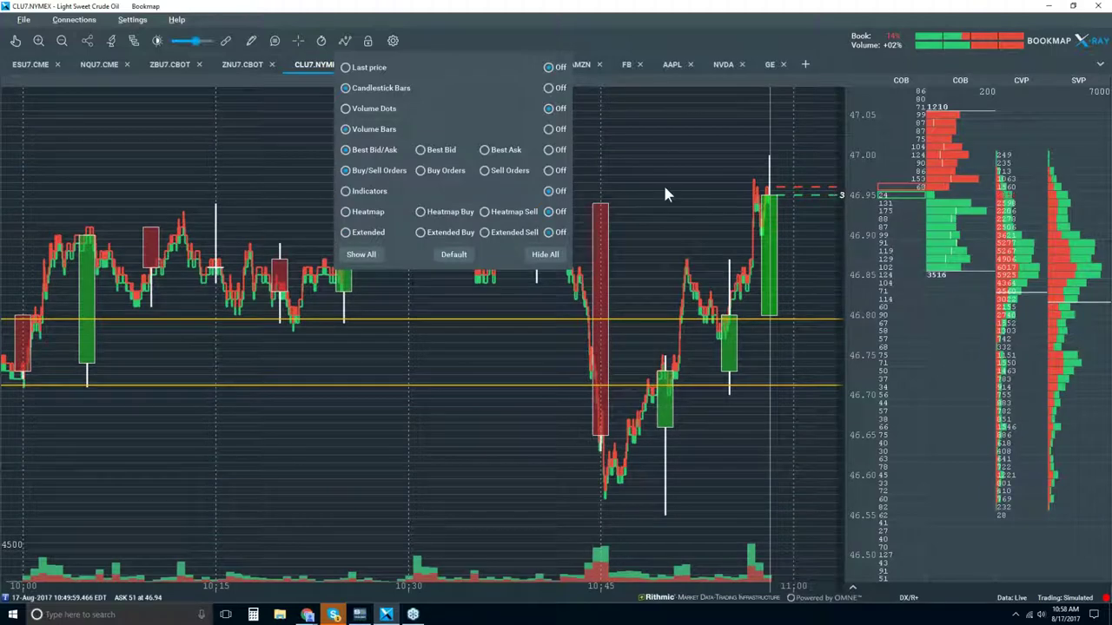
Step: Hide the Best Bid/Ask lines so the price is drawn only as candlesticks over the range from about 09:45
{"action": "scroll", "coordinate": [643, 169], "scroll_direction": "down", "scroll_amount": 1}
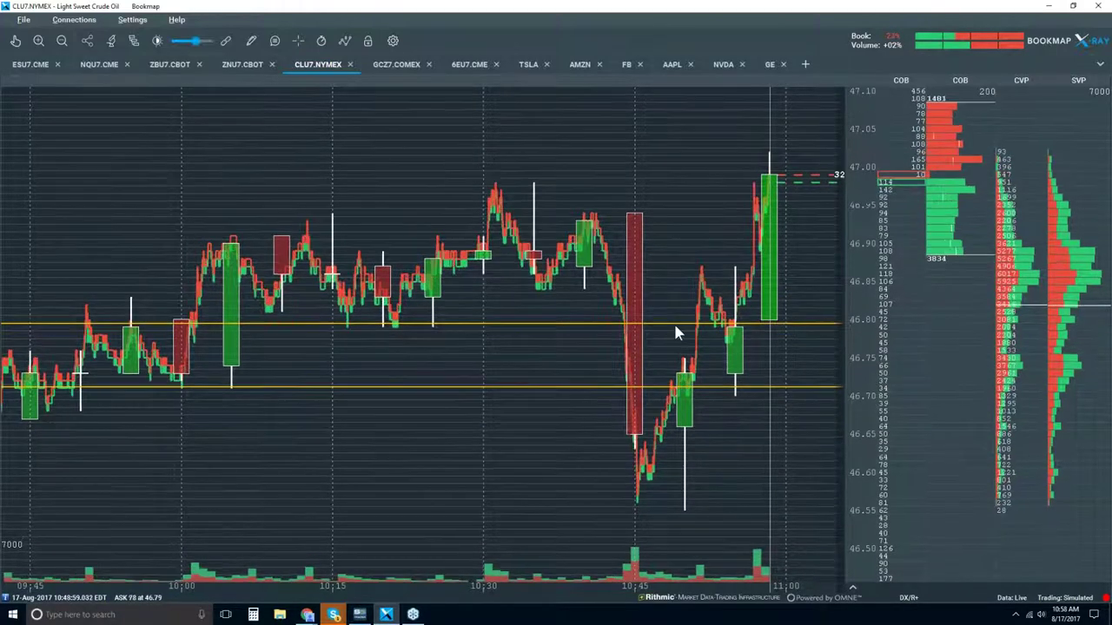
{"action": "left_click", "coordinate": [347, 41]}
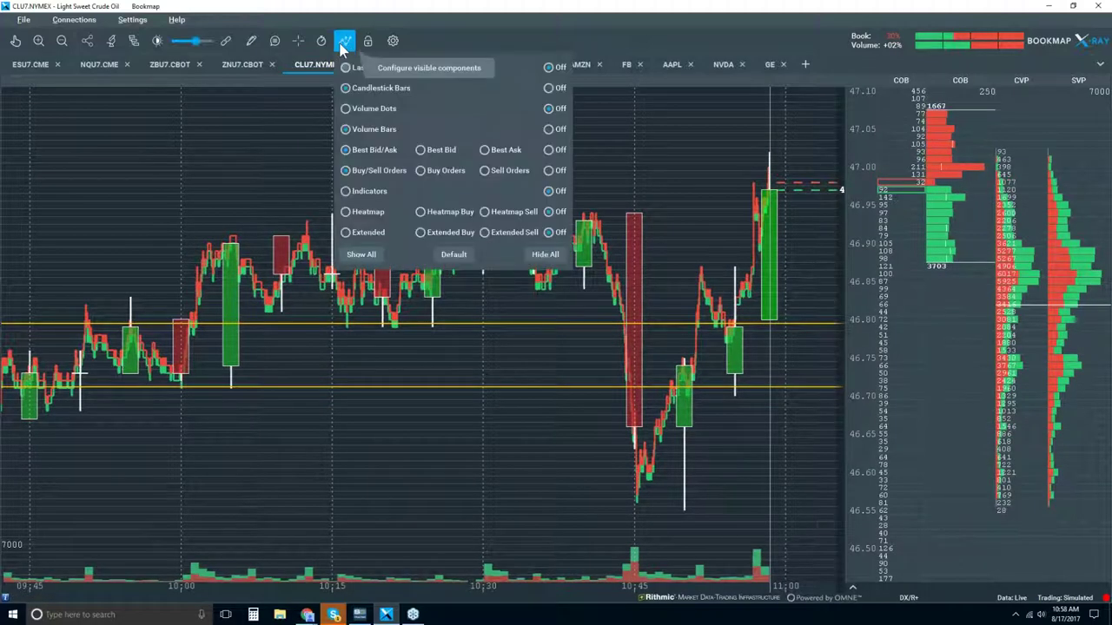
{"action": "left_click", "coordinate": [550, 150]}
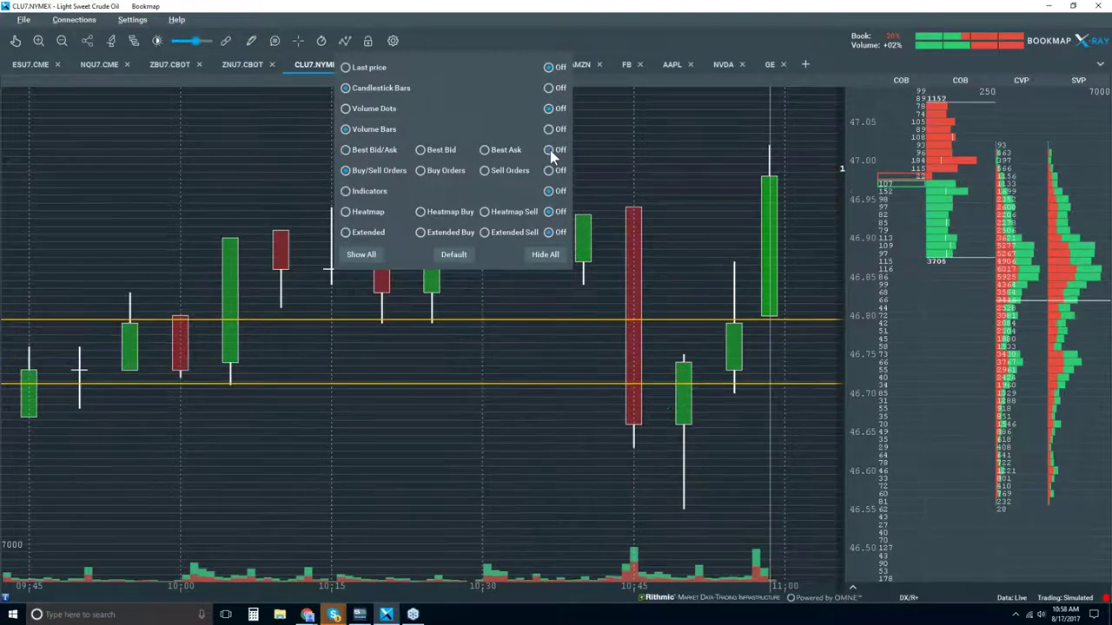
{"action": "left_click", "coordinate": [614, 148]}
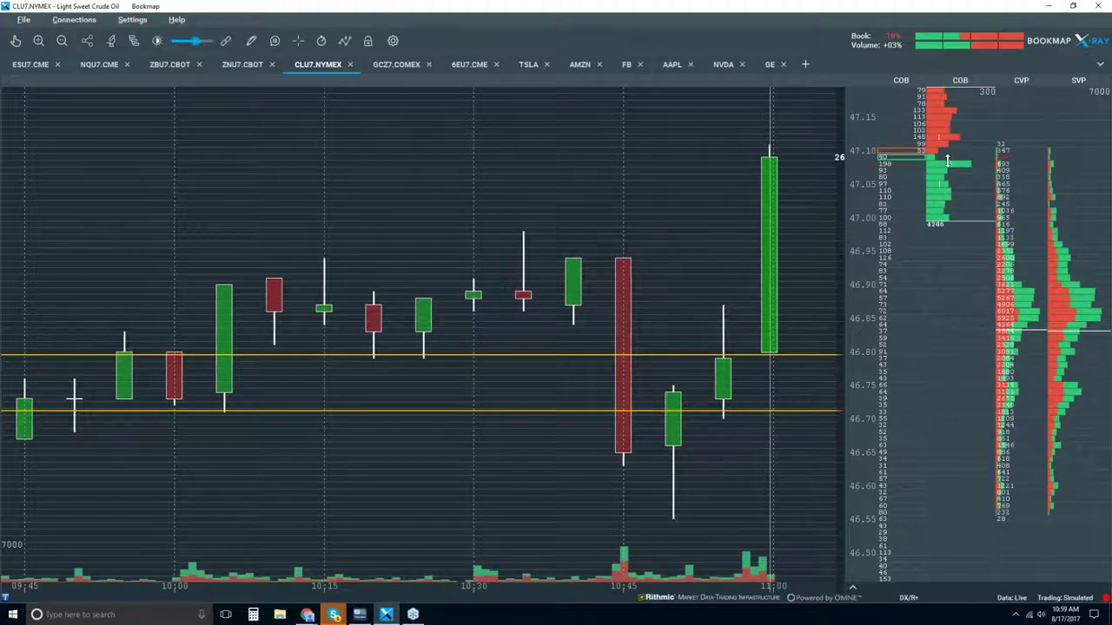
Step: Move the CVP column ahead of the two COB columns, next to the price scale
{"action": "left_click_drag", "start_coordinate": [1020, 81], "coordinate": [875, 89]}
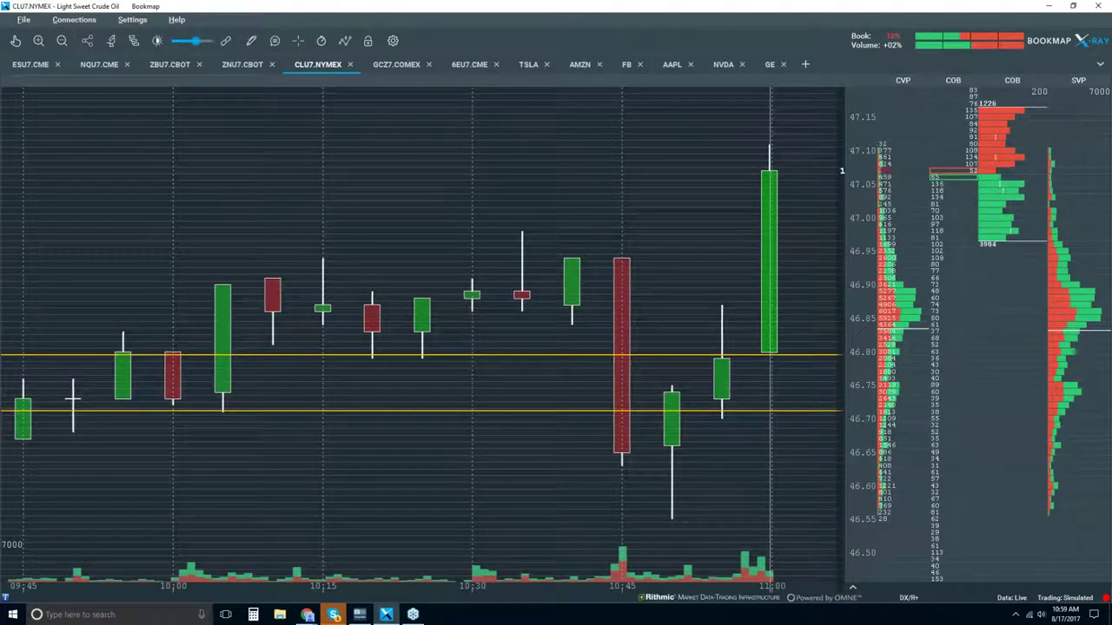
Step: Try Split Display and the Bars Only and Numbers Only modes on the CVP column, ending with unsplit Bars & Numbers
{"action": "right_click", "coordinate": [893, 171]}
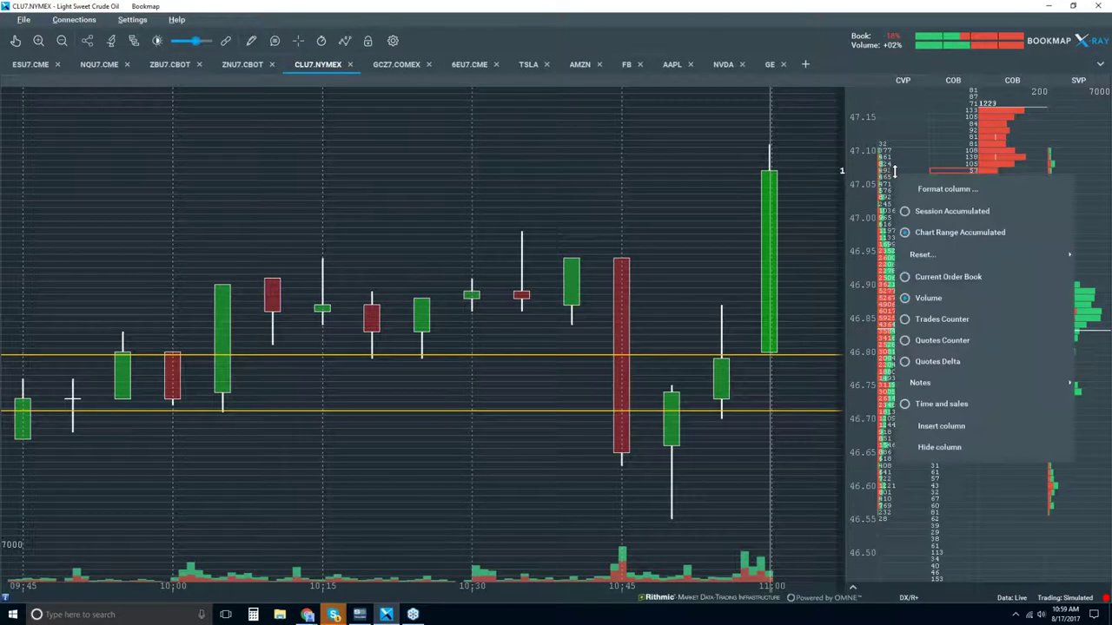
{"action": "left_click", "coordinate": [939, 190]}
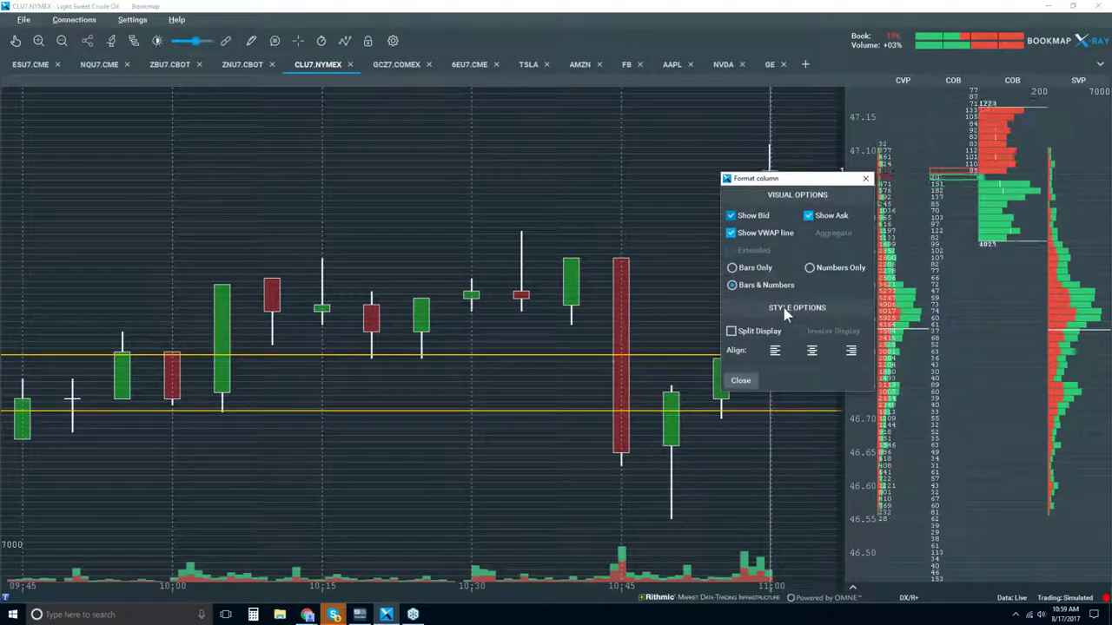
{"action": "left_click", "coordinate": [731, 331]}
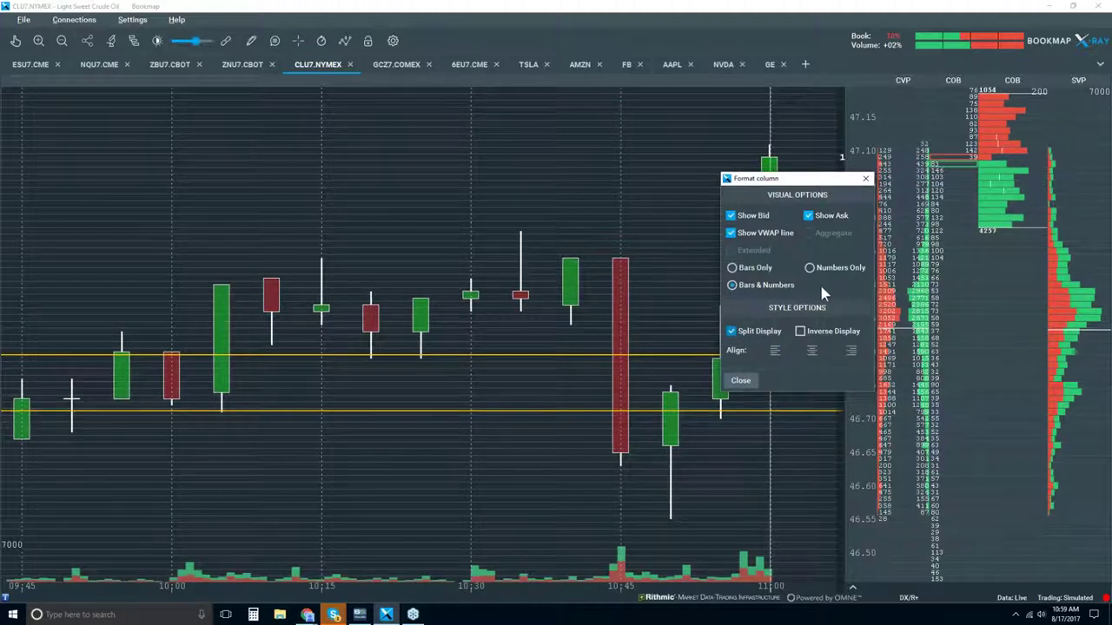
{"action": "left_click", "coordinate": [754, 331]}
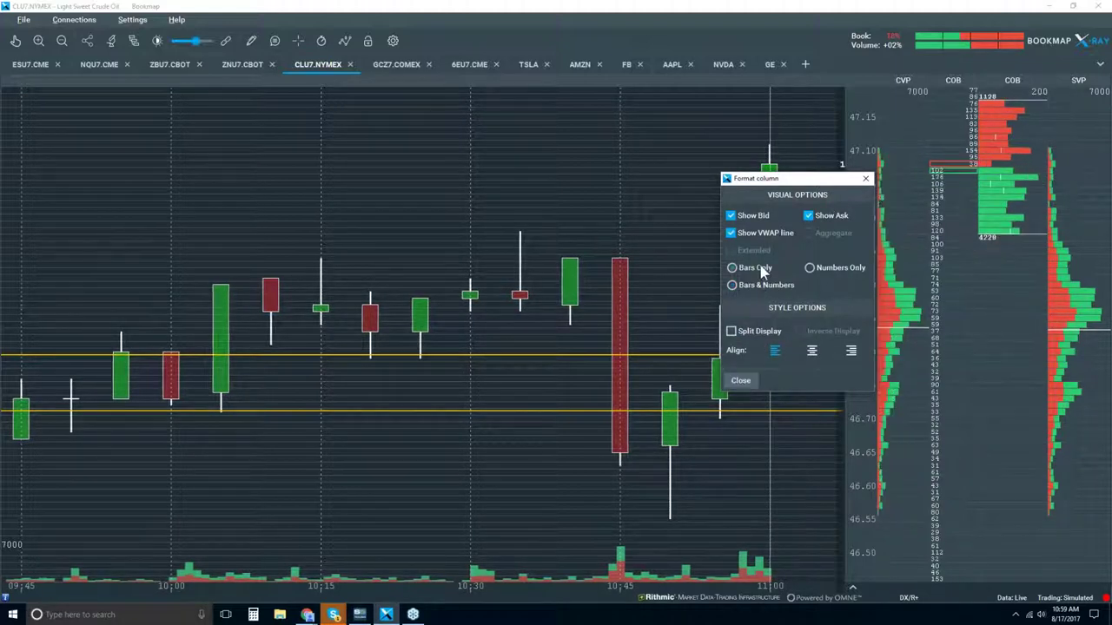
{"action": "left_click", "coordinate": [822, 268]}
{"action": "left_click", "coordinate": [775, 288]}
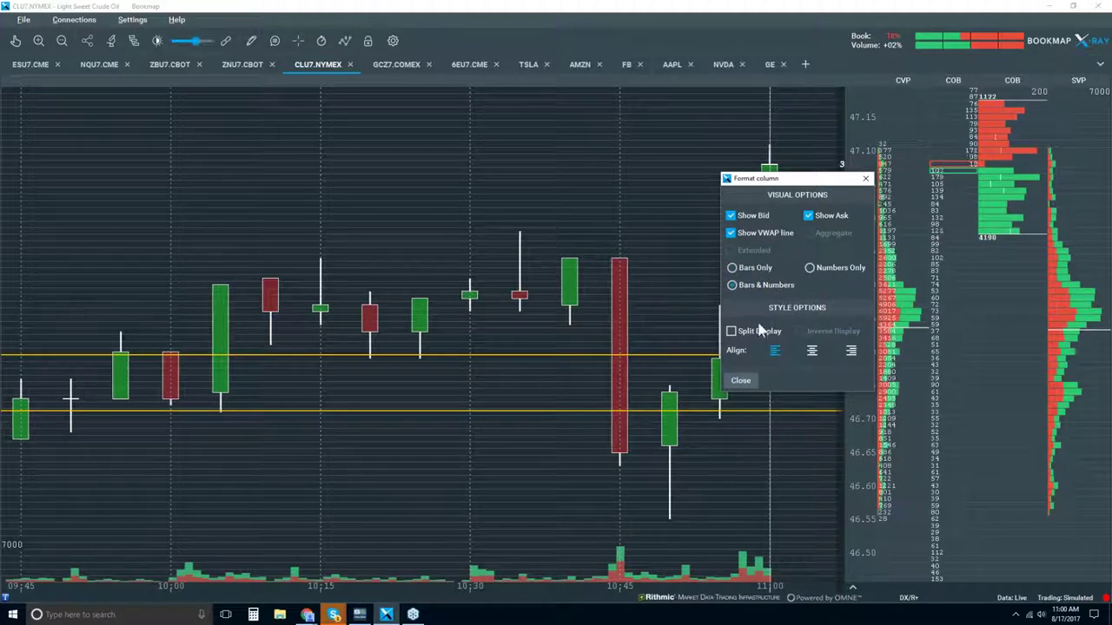
{"action": "left_click", "coordinate": [740, 383]}
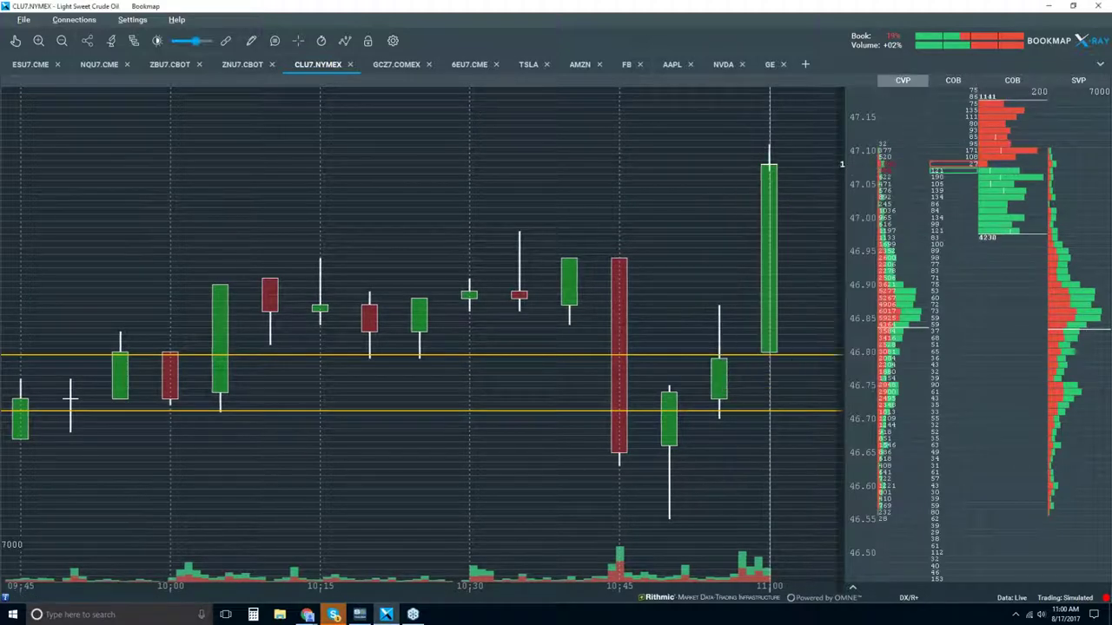
Step: Move the CVP column between the second COB and SVP columns, and expand the indicator pane below the chart
{"action": "left_click_drag", "start_coordinate": [894, 80], "coordinate": [999, 87]}
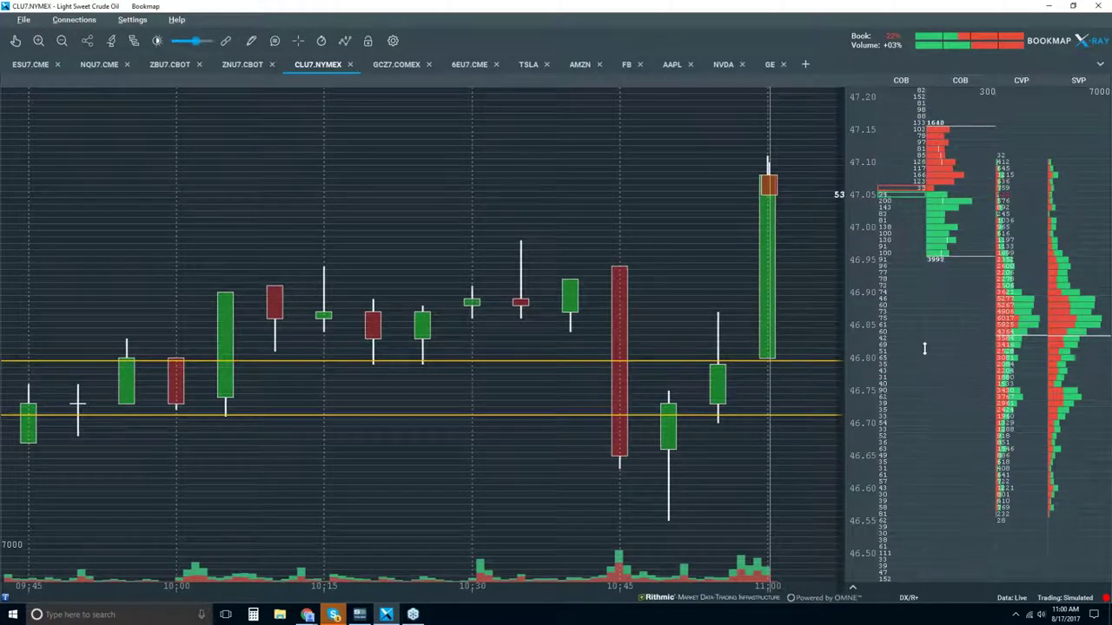
{"action": "left_click", "coordinate": [853, 589]}
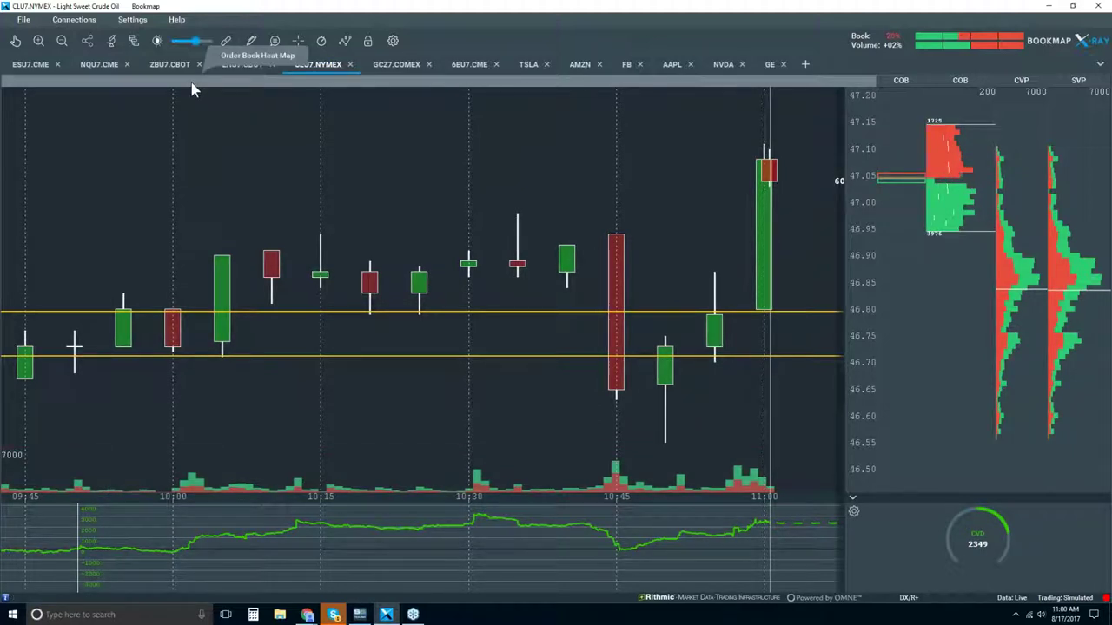
Step: Examine the Chase, Escape and Execute strategies in the API add-ons configuration for CLU7.NYMEX, leaving them all disabled
{"action": "left_click", "coordinate": [132, 44]}
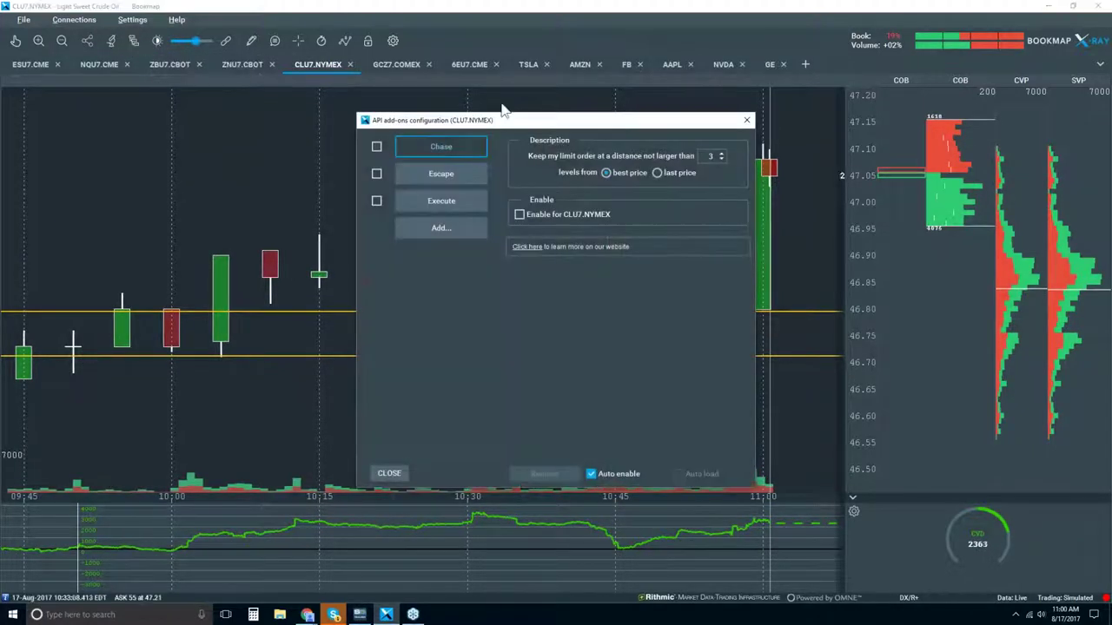
{"action": "left_click_drag", "start_coordinate": [495, 122], "coordinate": [321, 117]}
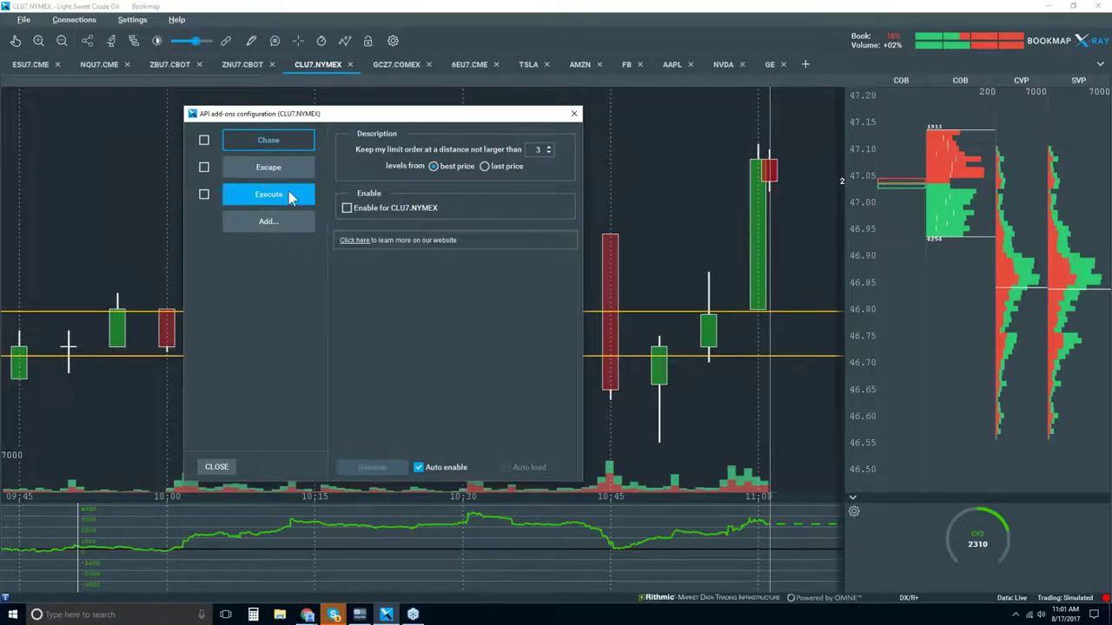
{"action": "left_click", "coordinate": [574, 114]}
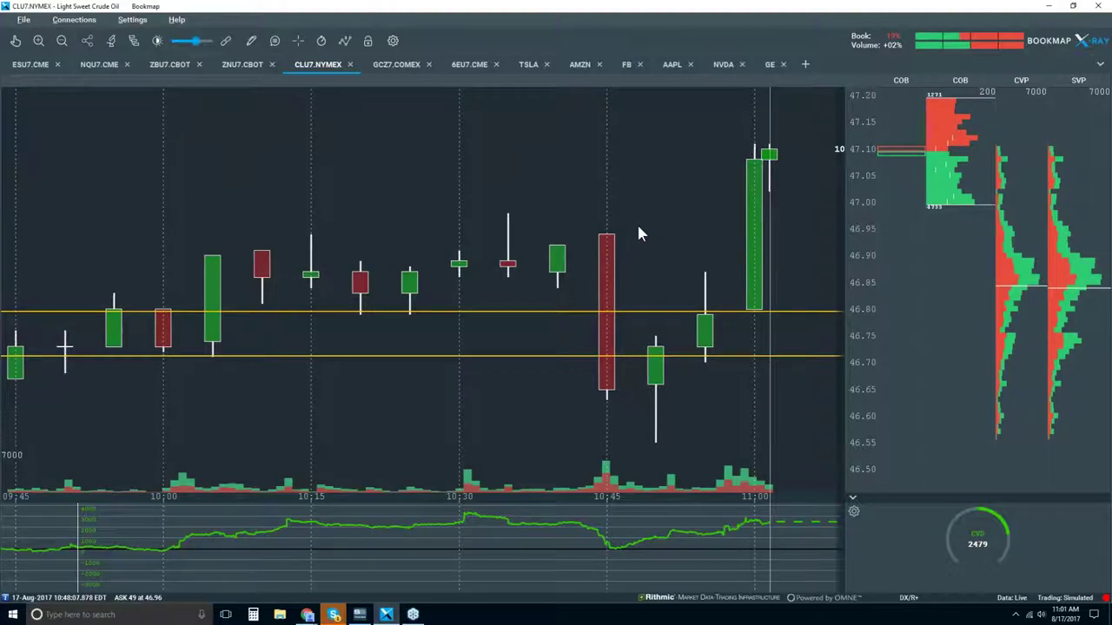
Step: Restore the Bookmap window to a smaller size, switch to Chrome and open the Bookmap YouTube channel's Features and Components playlist
{"action": "double_click", "coordinate": [646, 15]}
{"action": "left_click", "coordinate": [614, 27]}
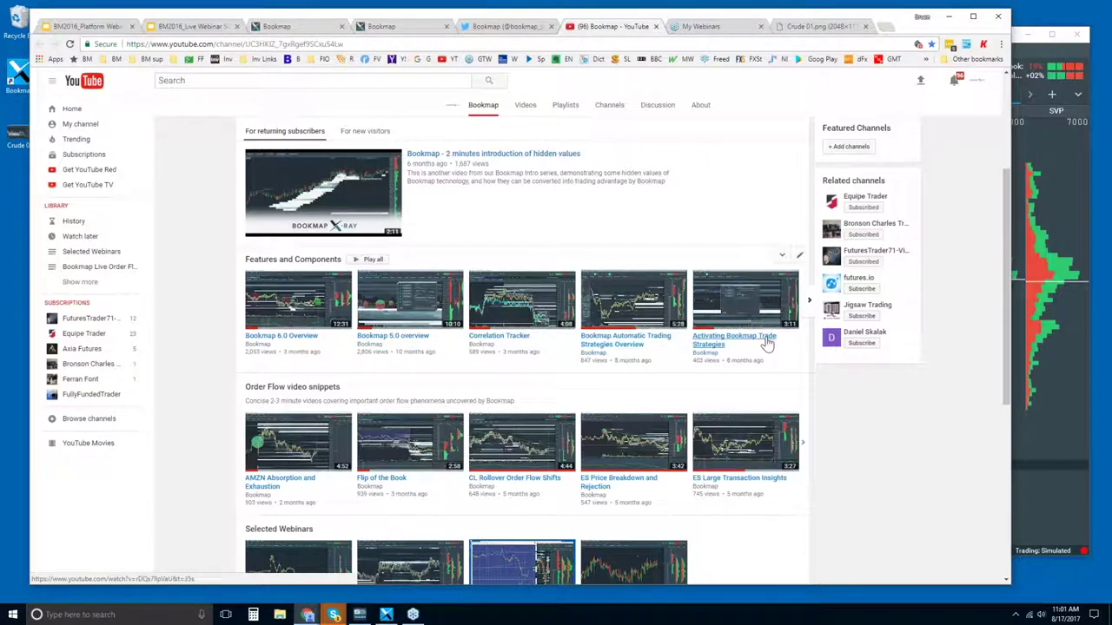
{"action": "left_click", "coordinate": [295, 261]}
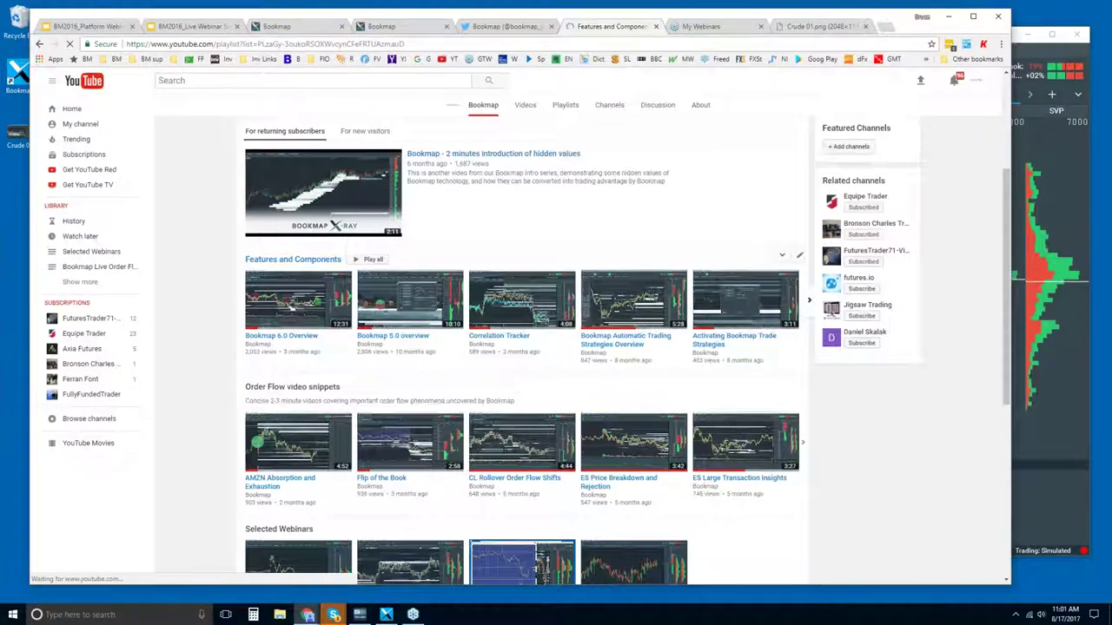
Step: Look through the Features and Components playlist for the available Bookmap tutorial videos, from the overviews to Quotes Counter Column Practical Uses
{"action": "scroll", "coordinate": [401, 266], "scroll_direction": "down", "scroll_amount": 6}
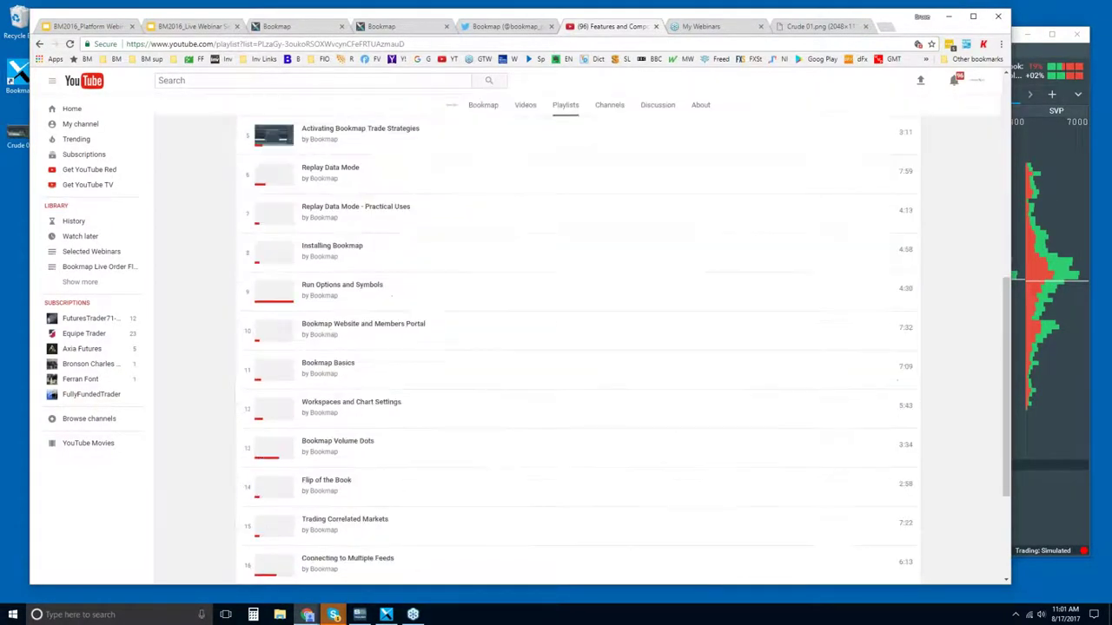
{"action": "scroll", "coordinate": [342, 426], "scroll_direction": "down", "scroll_amount": 3}
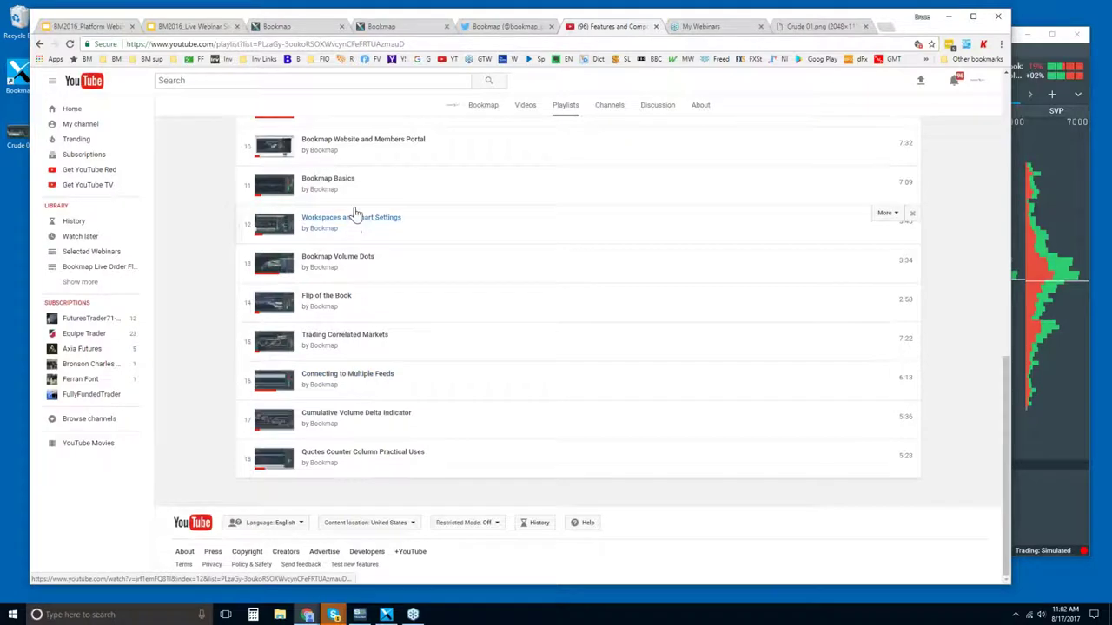
{"action": "scroll", "coordinate": [354, 217], "scroll_direction": "up", "scroll_amount": 3}
{"action": "scroll", "coordinate": [353, 211], "scroll_direction": "up", "scroll_amount": 5}
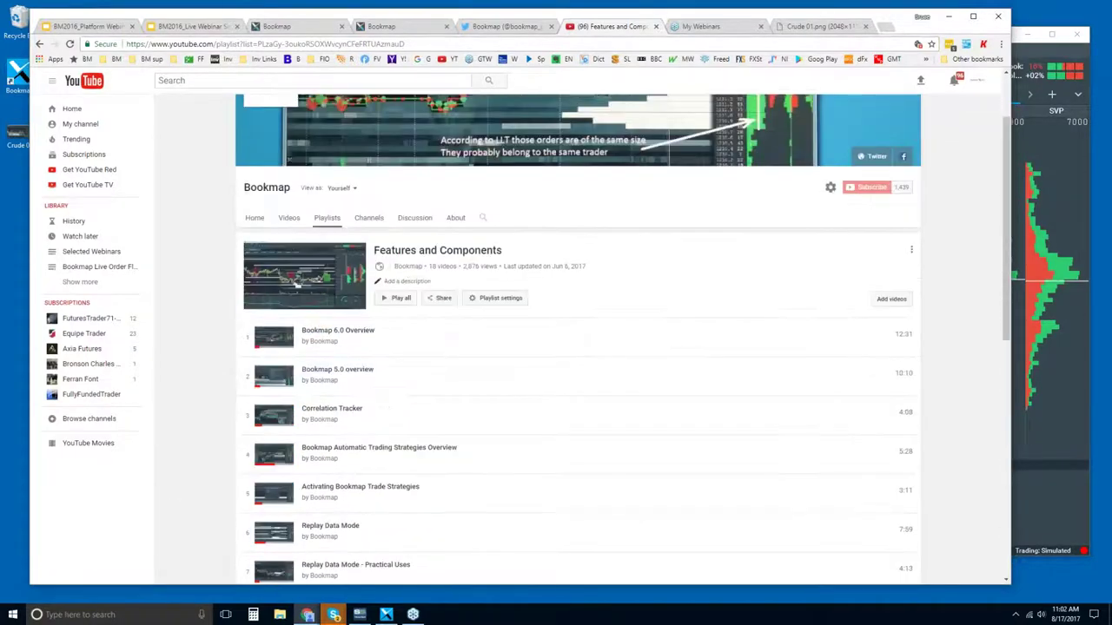
{"action": "scroll", "coordinate": [347, 417], "scroll_direction": "down", "scroll_amount": 5}
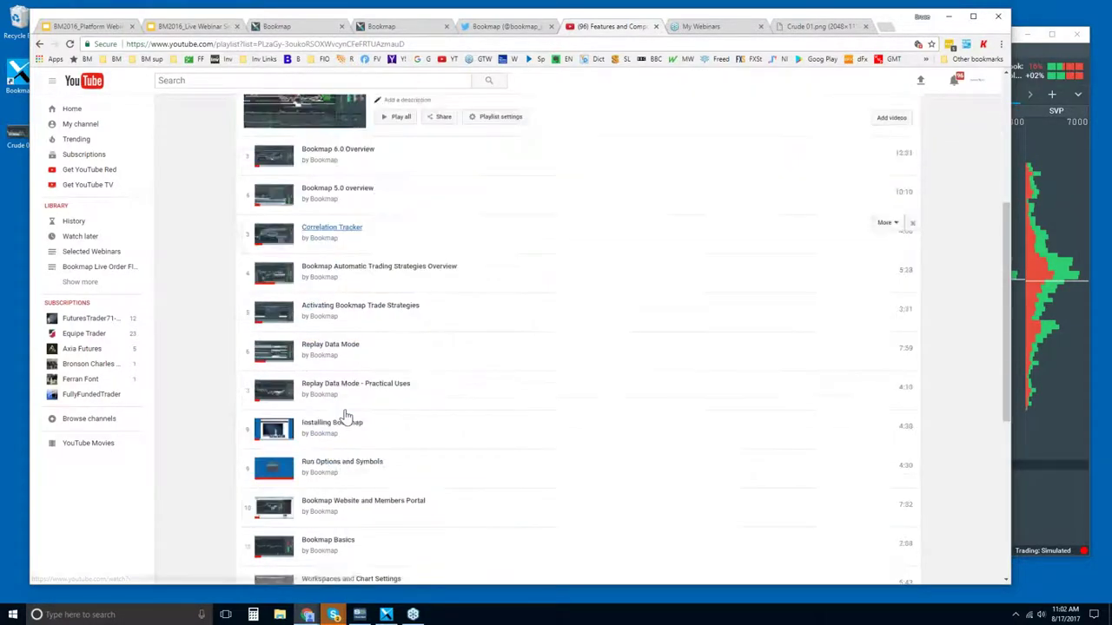
{"action": "scroll", "coordinate": [345, 417], "scroll_direction": "down", "scroll_amount": 2}
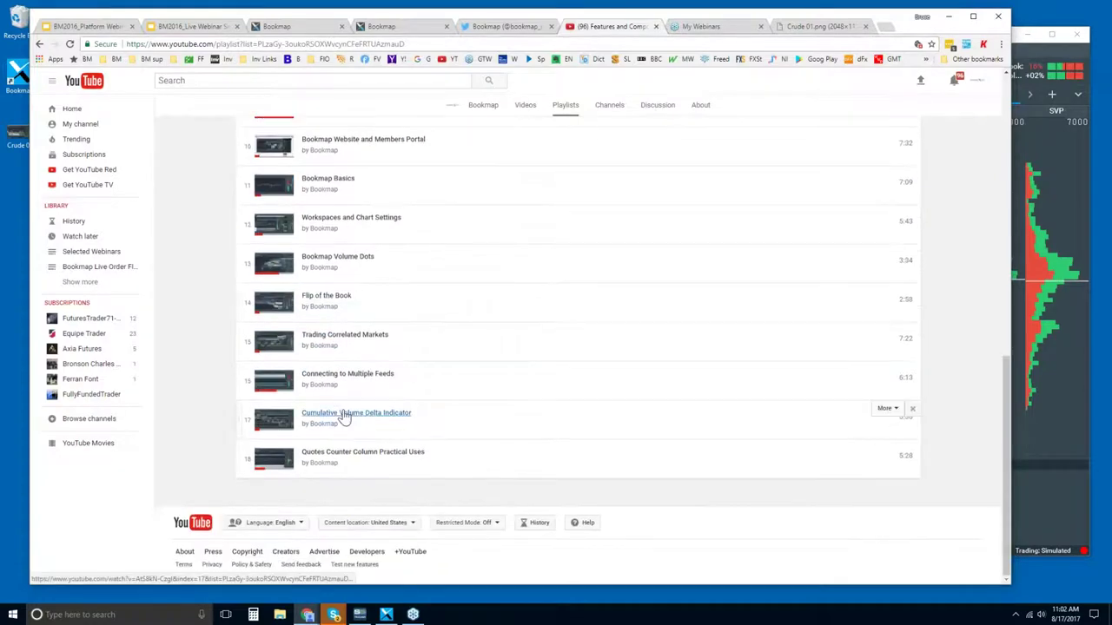
{"action": "scroll", "coordinate": [345, 417], "scroll_direction": "up", "scroll_amount": 8}
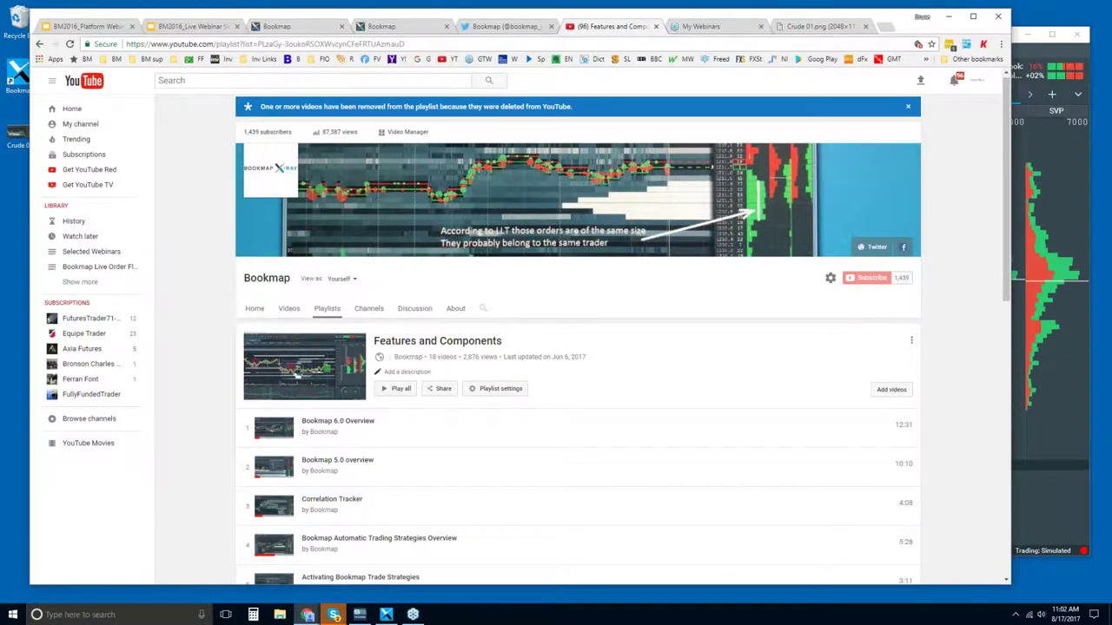
{"action": "left_click_drag", "start_coordinate": [675, 19], "coordinate": [707, 15]}
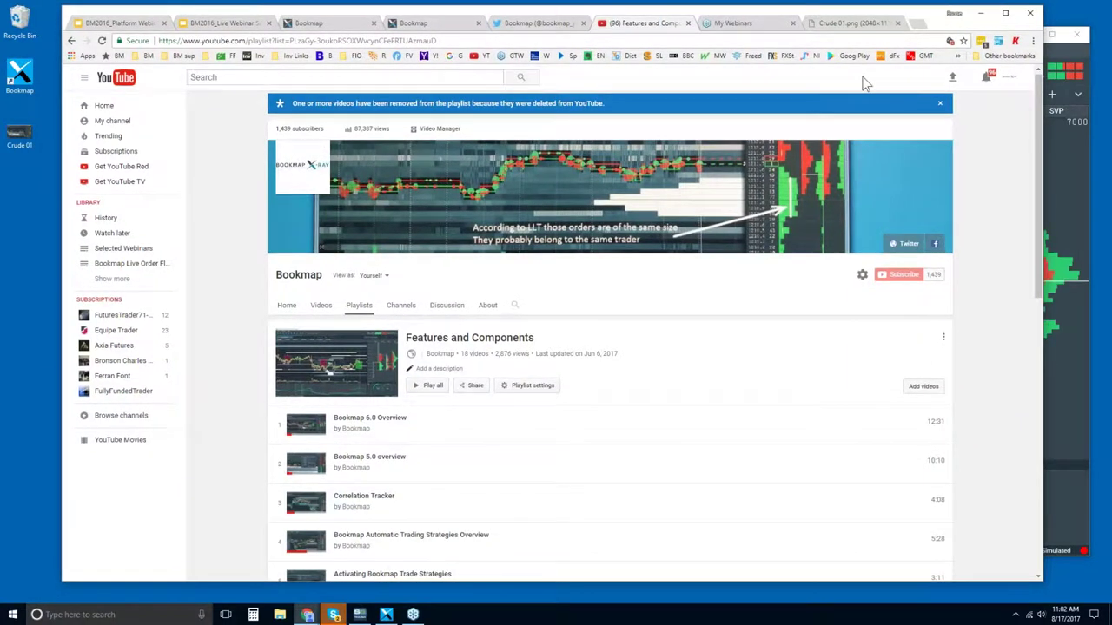